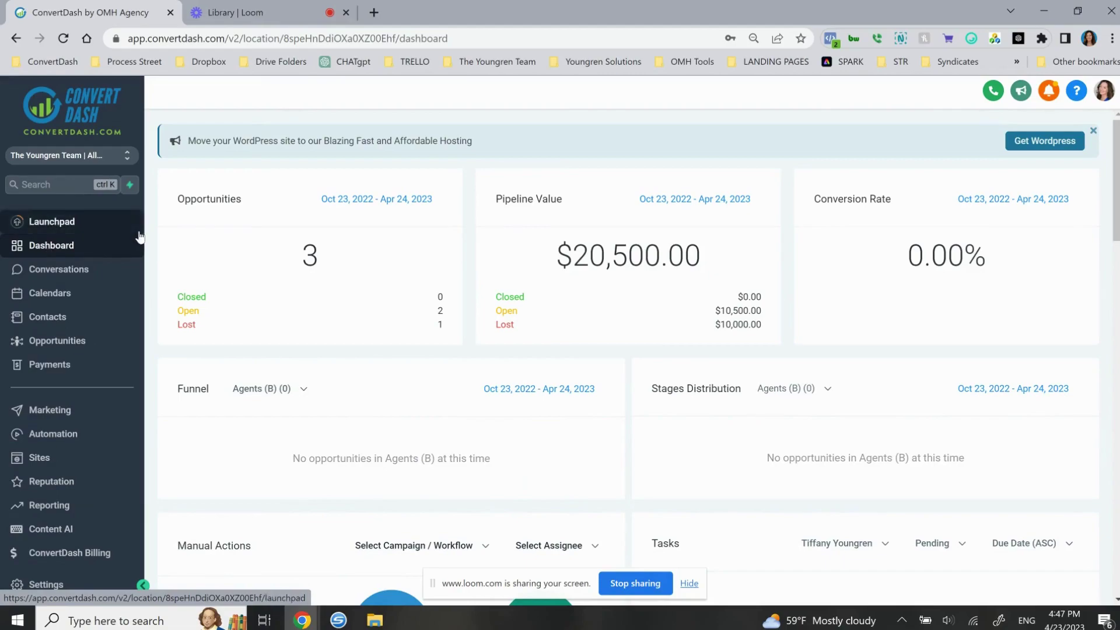
- Open Content AI to show the All AI Tools grid, including Google Ads Copy and Email Newsletter Copy
{"action": "left_click", "coordinate": [65, 532]}
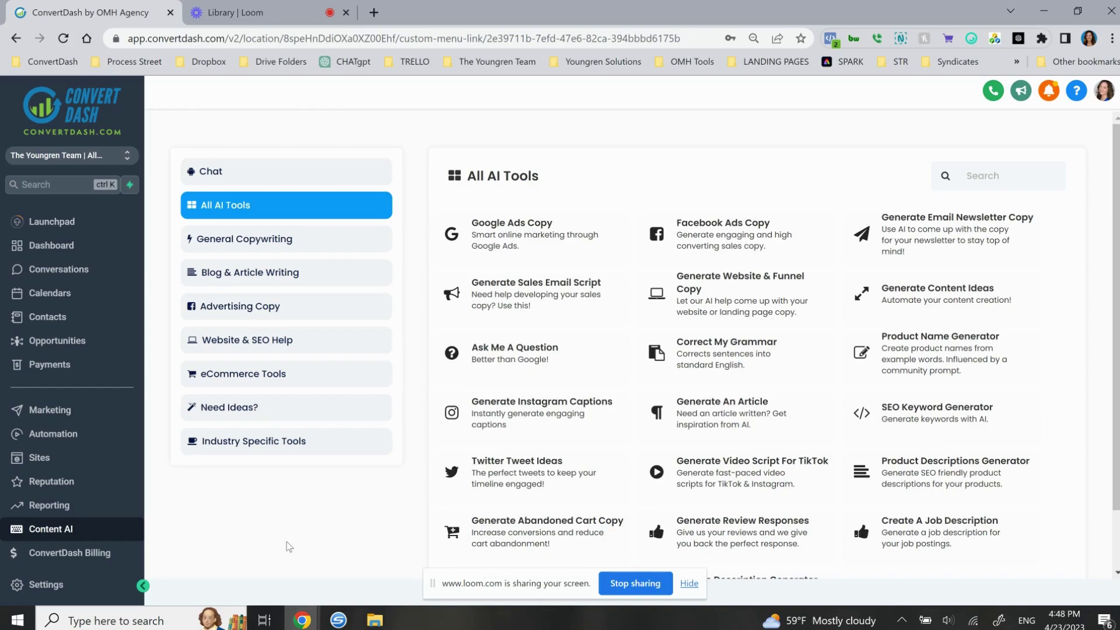
- Generate Google Ads copy for The Youngren Team, describing consulting for agents, investors and homeowners selling
{"action": "left_click", "coordinate": [553, 243]}
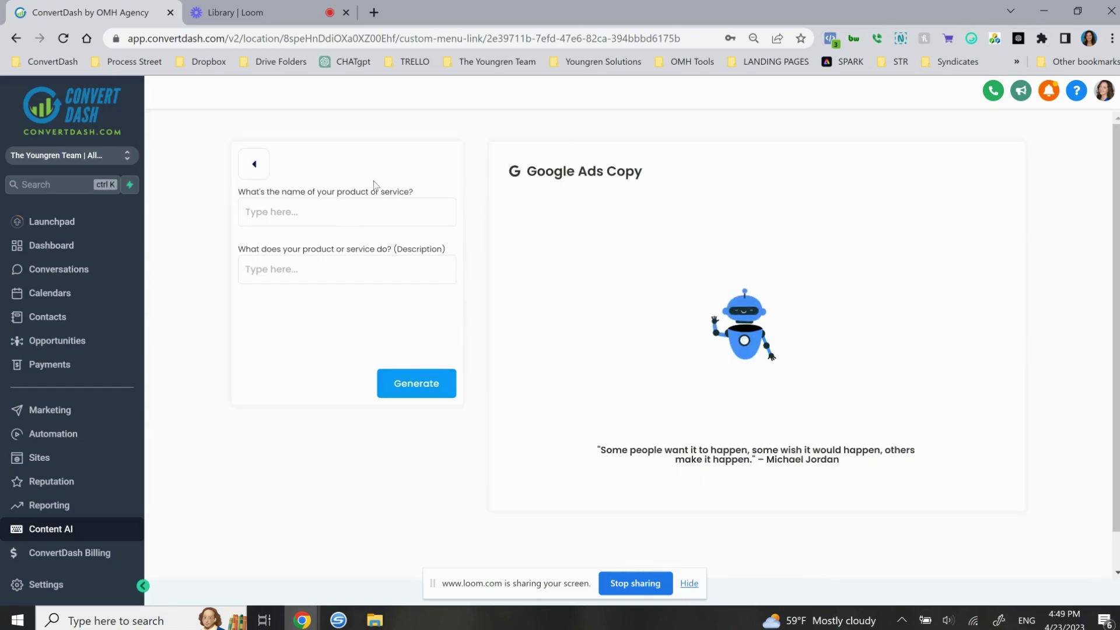
{"action": "left_click", "coordinate": [350, 213]}
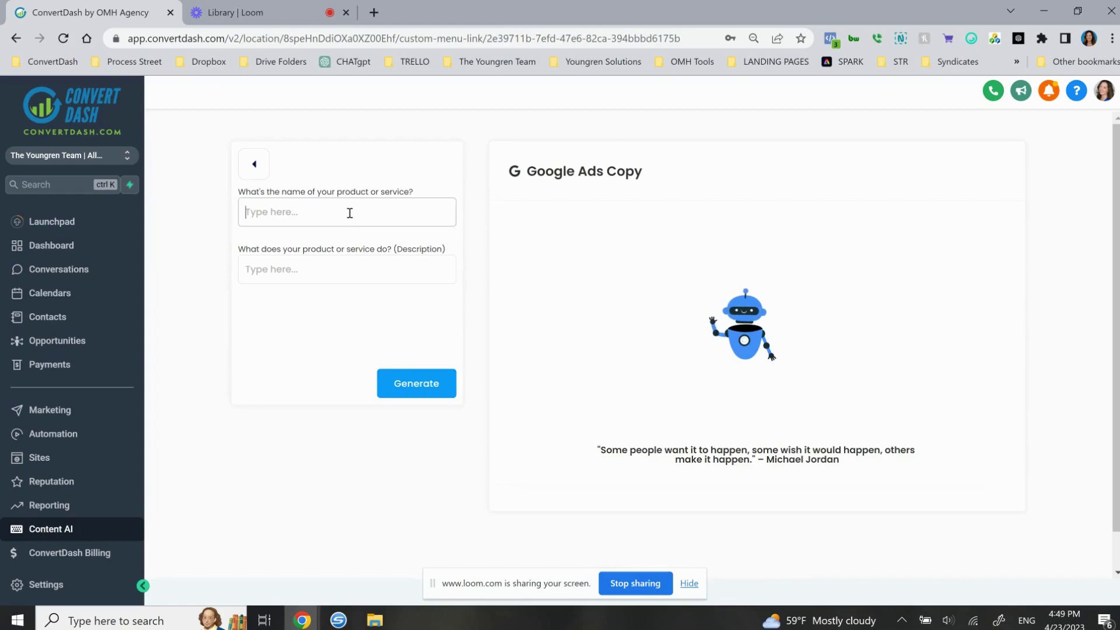
{"action": "type", "text": "The "}
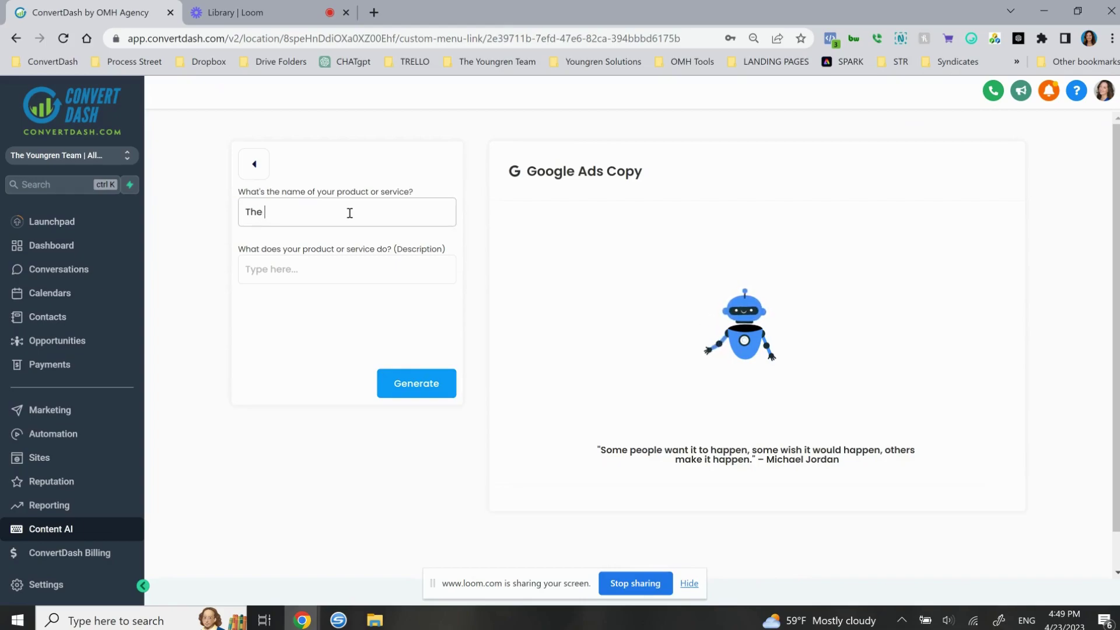
{"action": "type", "text": "Youngren Team"}
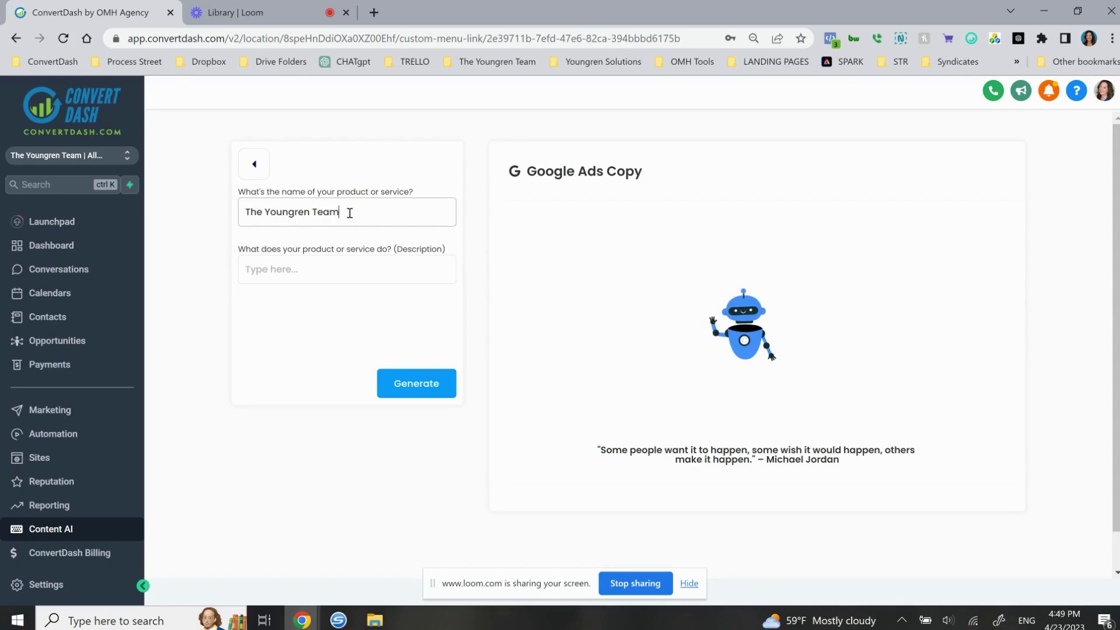
{"action": "key", "text": "Tab"}
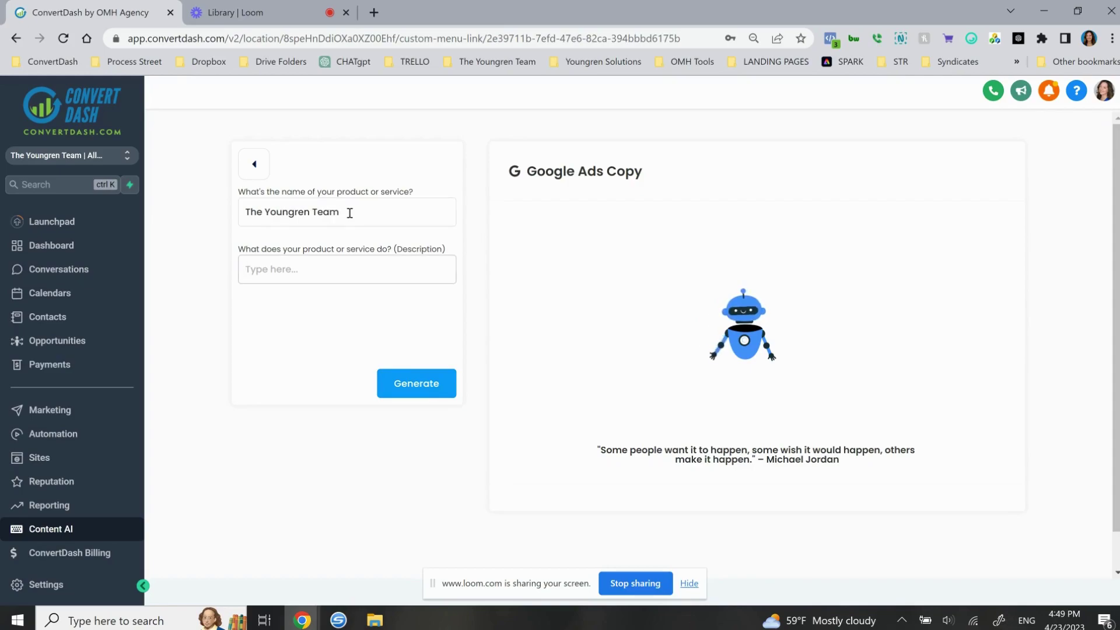
{"action": "type", "text": "We cons"}
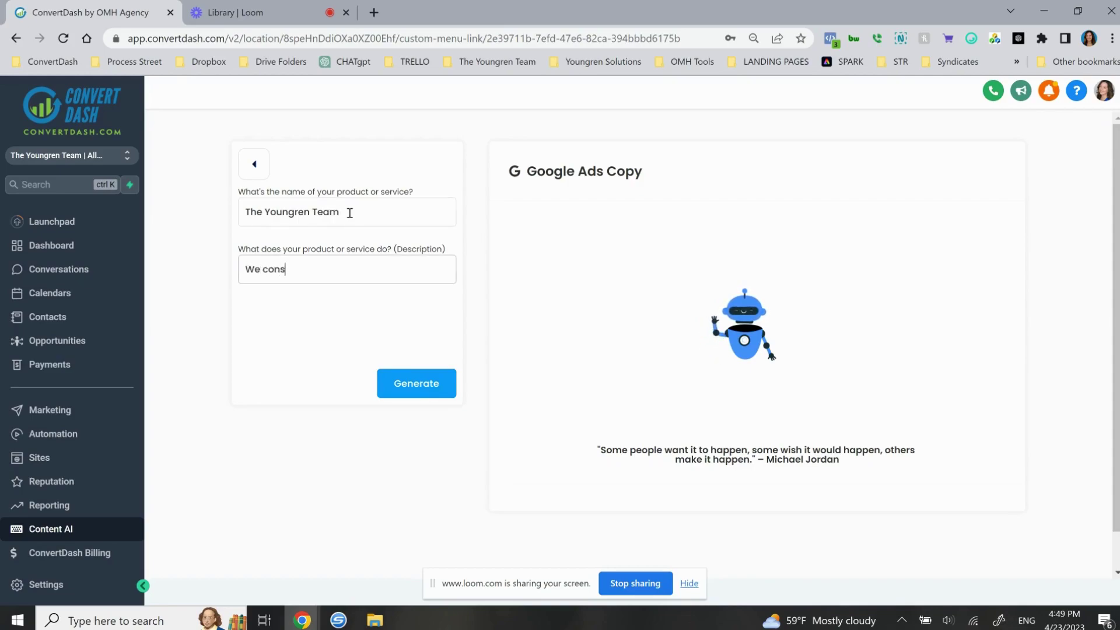
{"action": "type", "text": "ult real estate ag"}
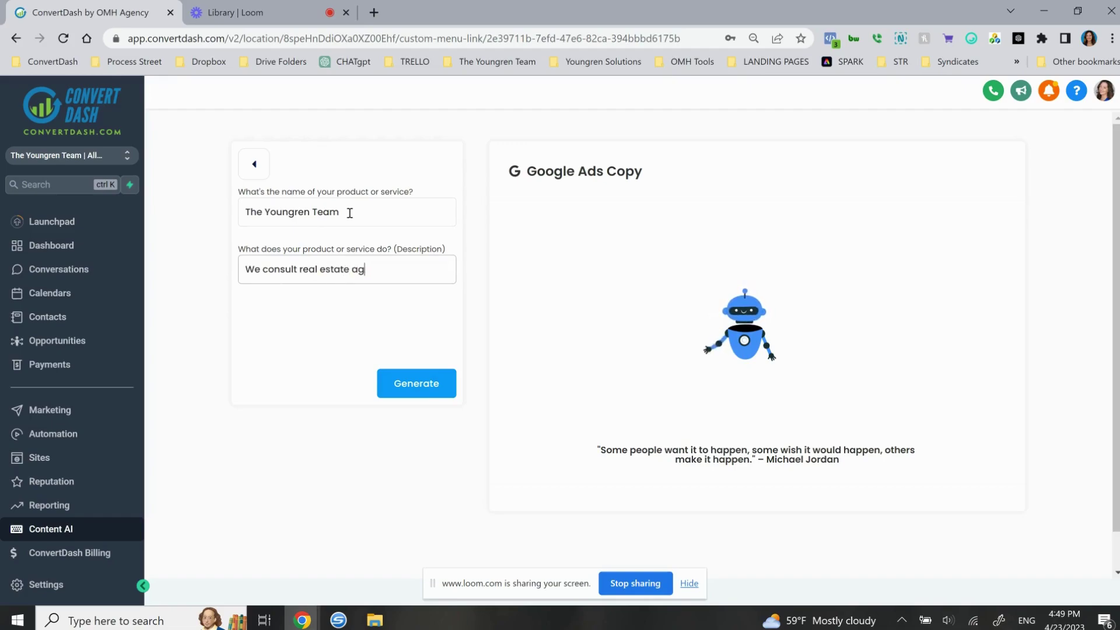
{"action": "type", "text": "ents, real es"}
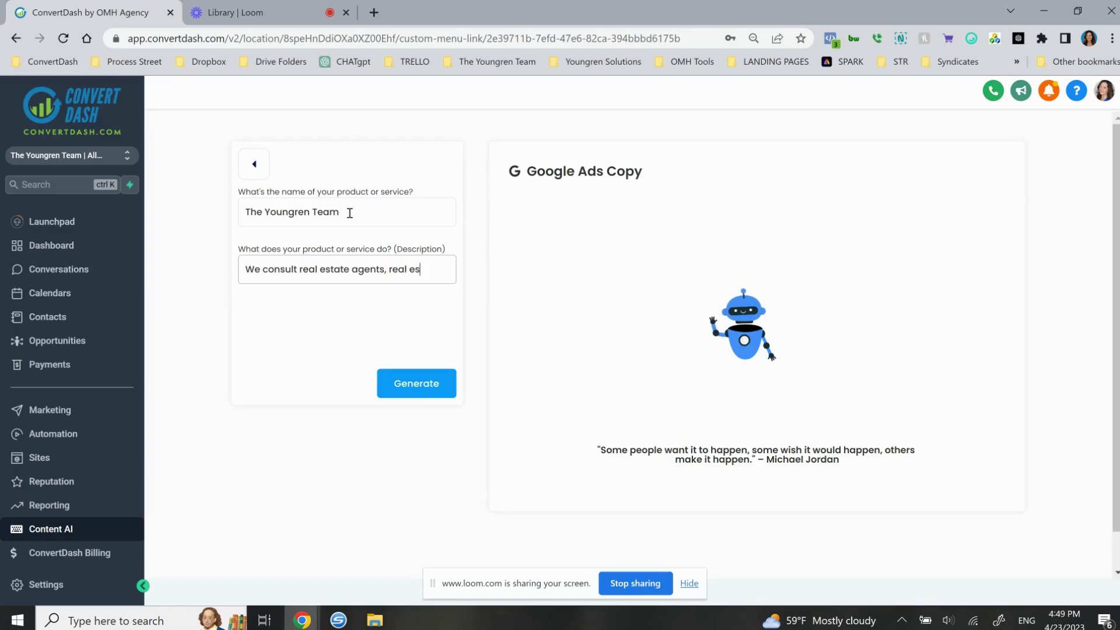
{"action": "type", "text": "tate investors, and ho"}
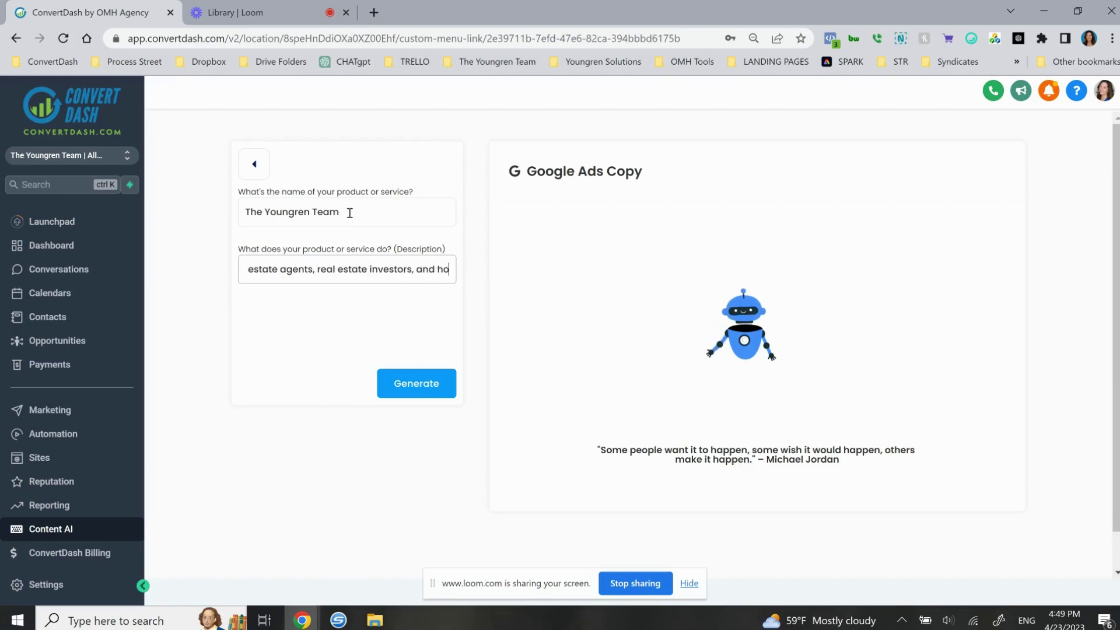
{"action": "type", "text": "meowners who need"}
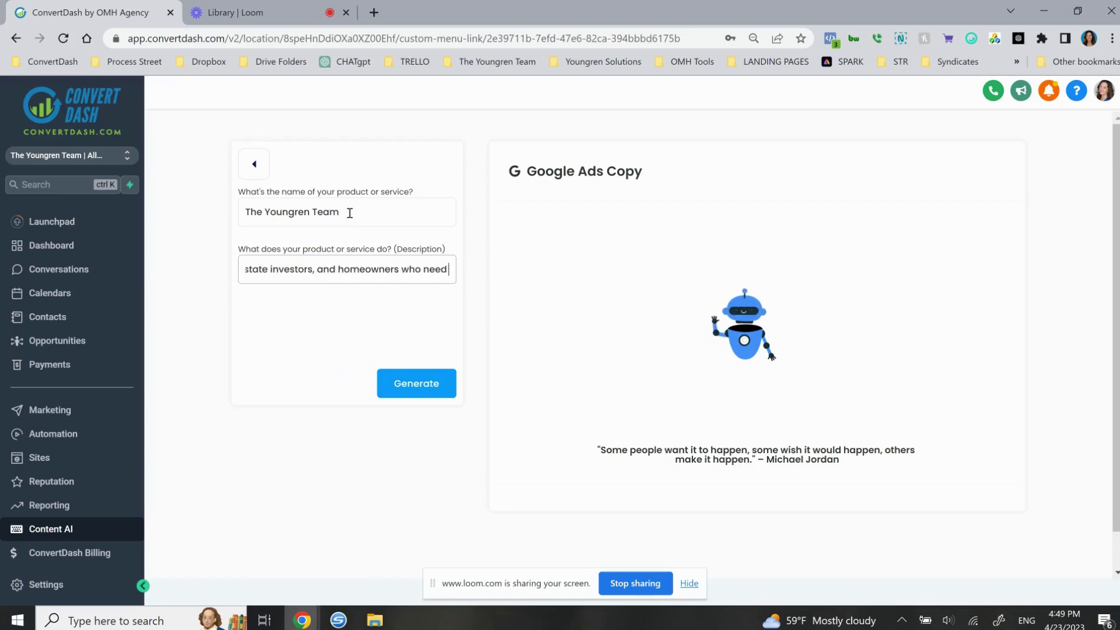
{"action": "type", "text": " to sell their house"}
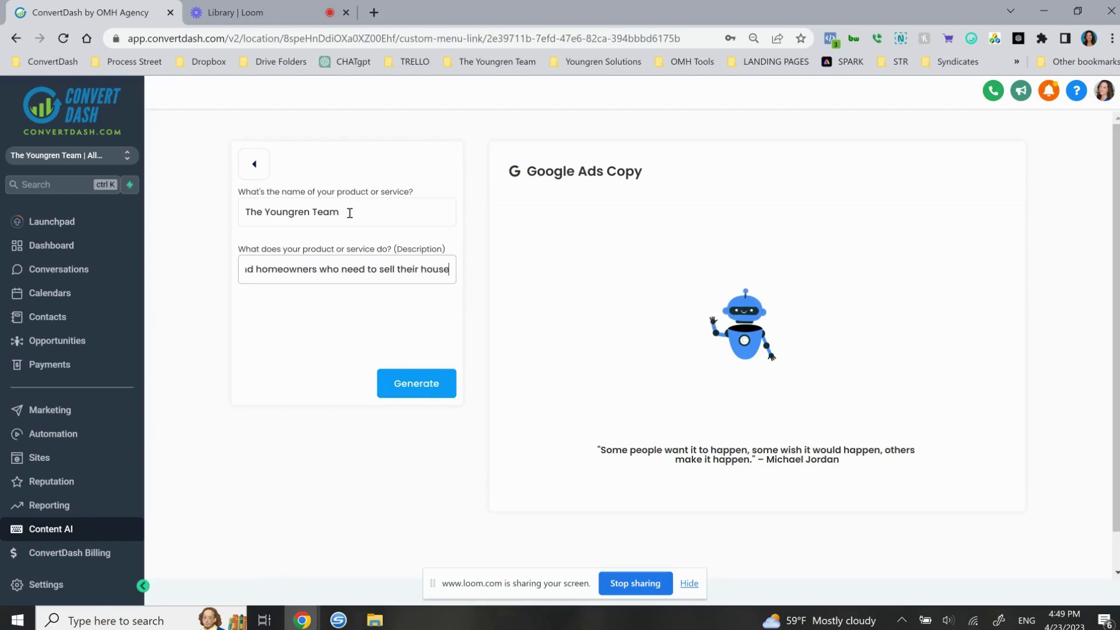
{"action": "left_click", "coordinate": [421, 385]}
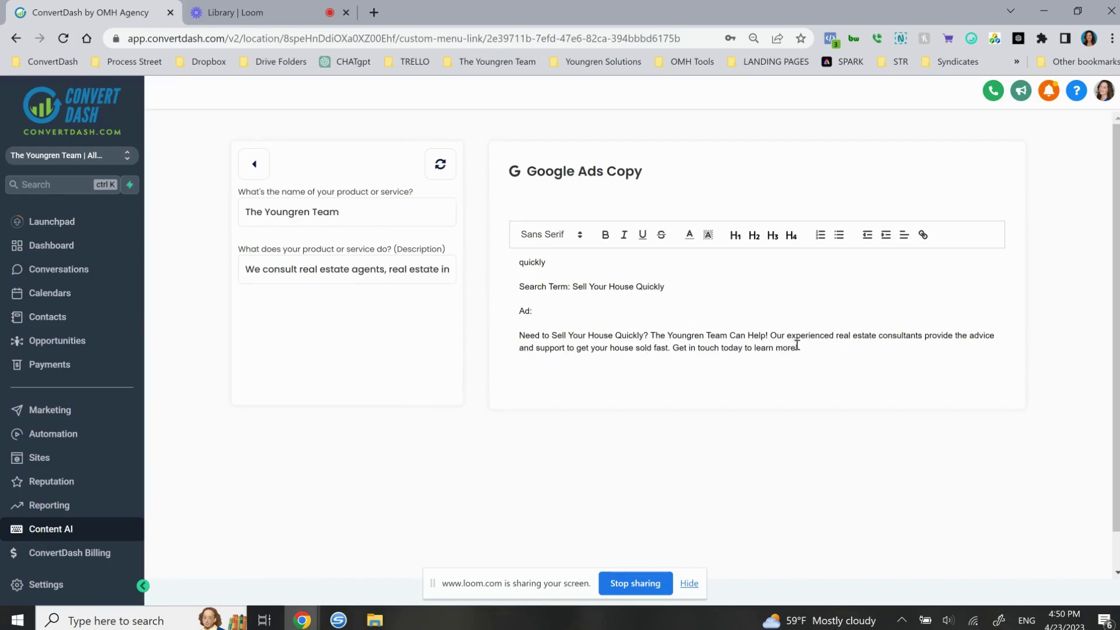
- Prefix the ad description with 'Write 3 versions of the following:' and regenerate the ad copy
{"action": "left_click", "coordinate": [243, 273]}
{"action": "type", "text": "Write 3 versions"}
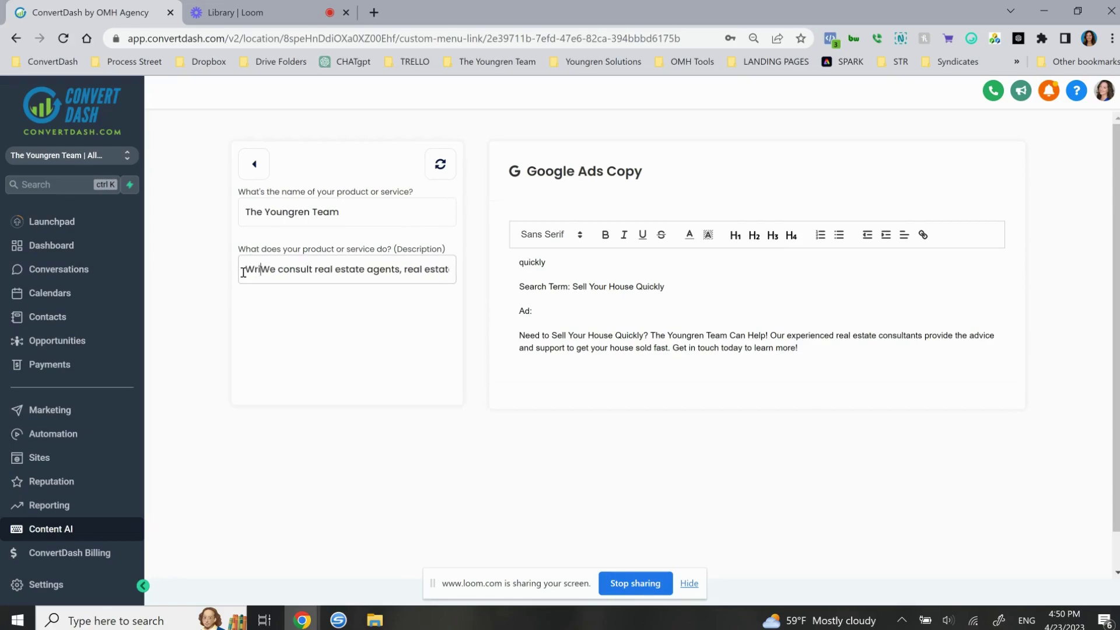
{"action": "type", "text": " of the following: We consult"}
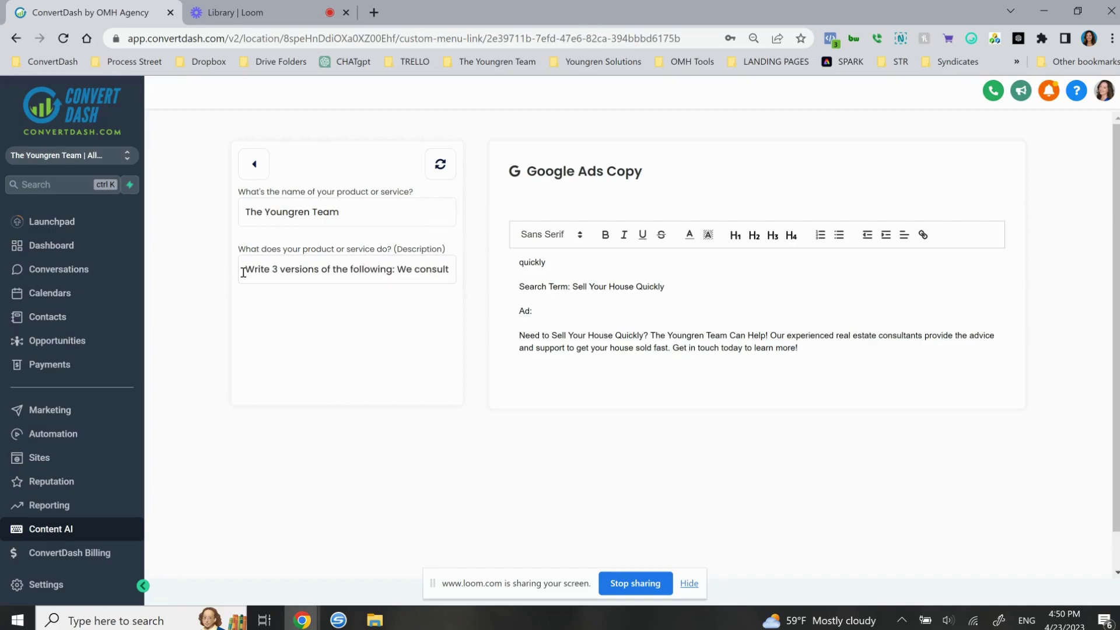
{"action": "left_click", "coordinate": [440, 163]}
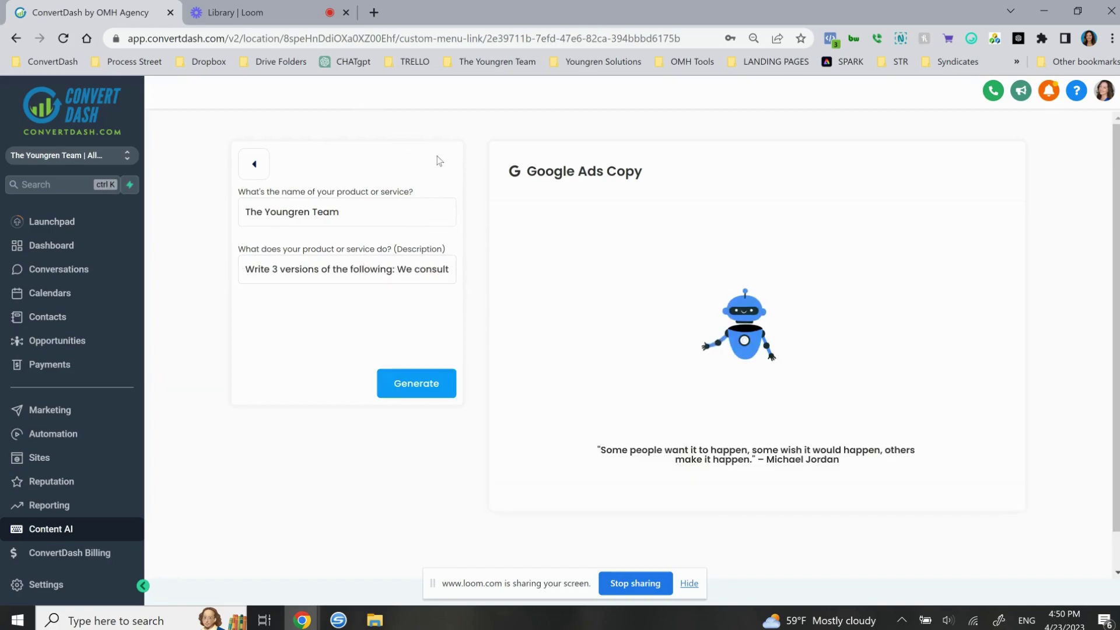
{"action": "left_click", "coordinate": [439, 382]}
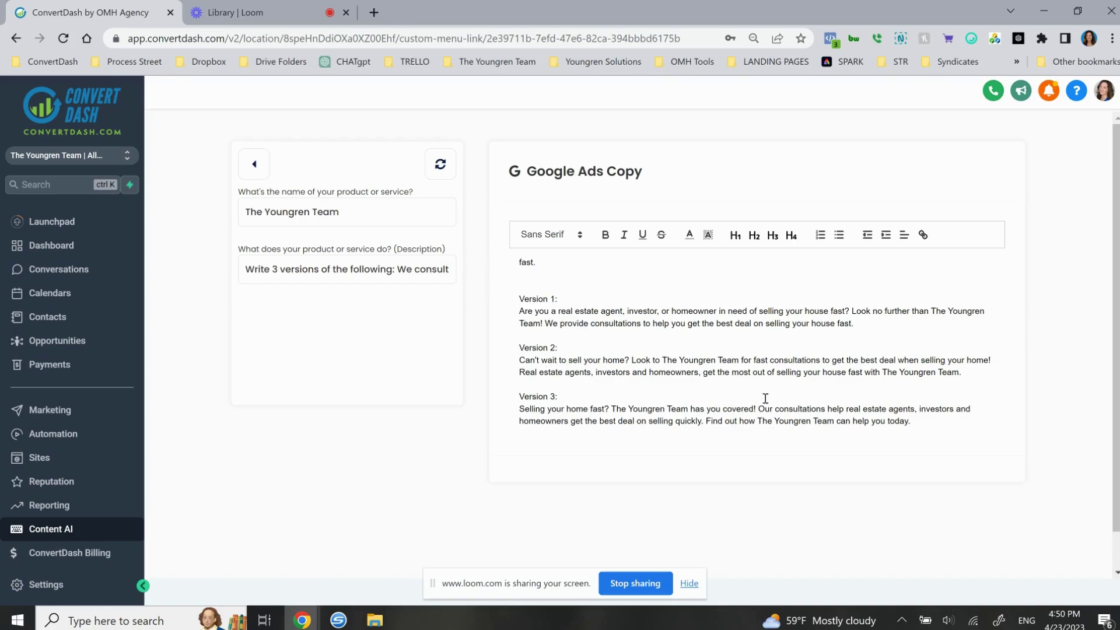
- Select the three generated ad versions and return to the All AI Tools list
{"action": "left_click_drag", "start_coordinate": [910, 421], "coordinate": [517, 302]}
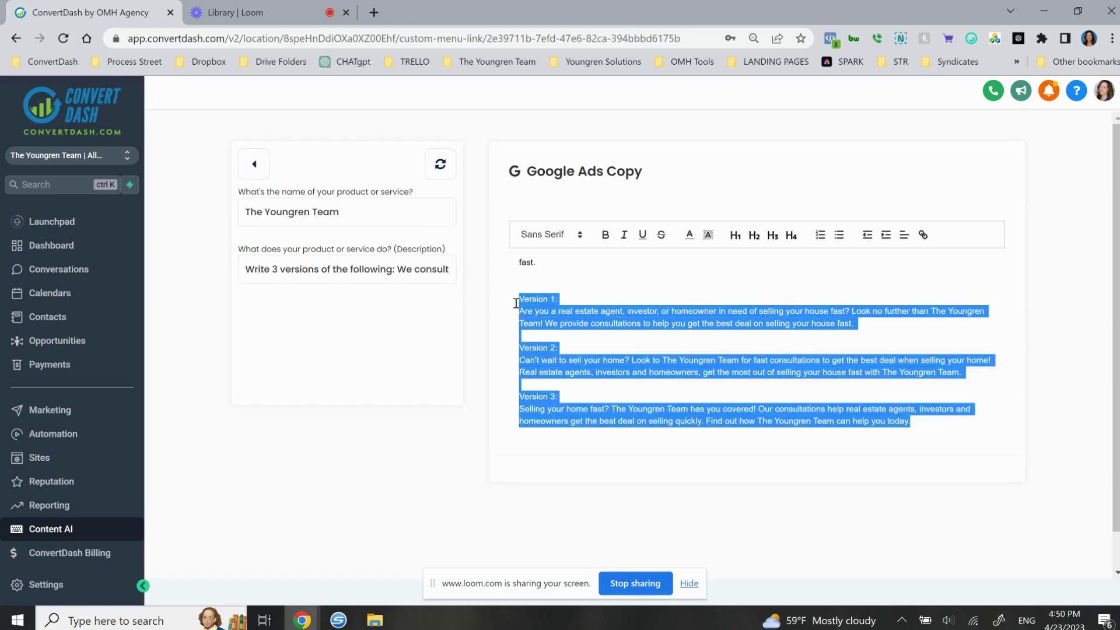
{"action": "scroll", "coordinate": [632, 465], "scroll_direction": "down", "scroll_amount": 1}
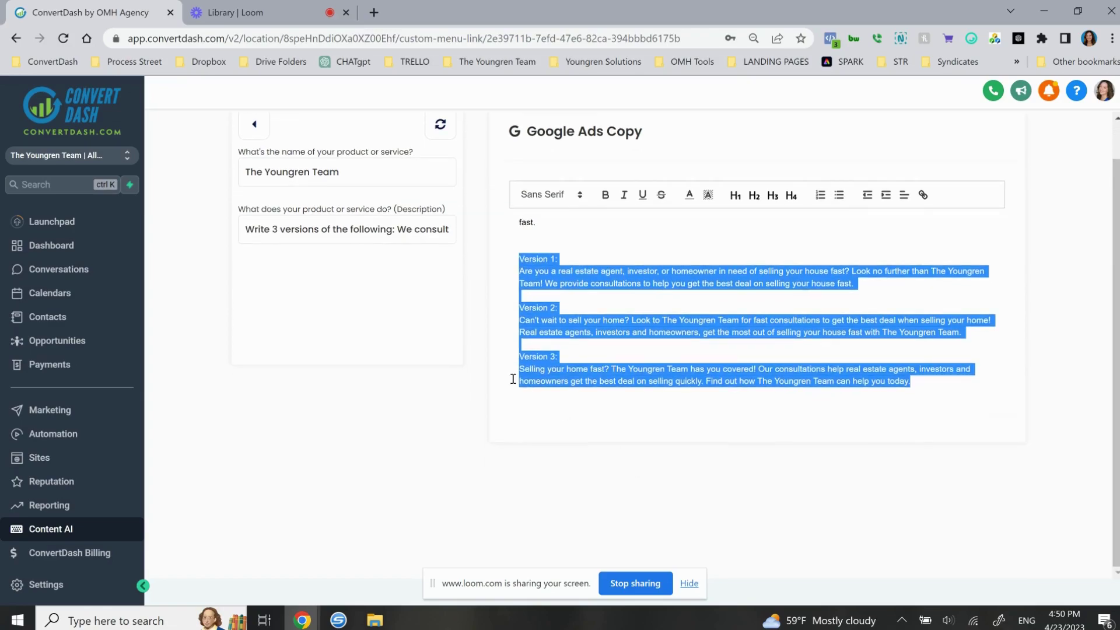
{"action": "scroll", "coordinate": [513, 379], "scroll_direction": "up", "scroll_amount": 1}
{"action": "left_click", "coordinate": [255, 165]}
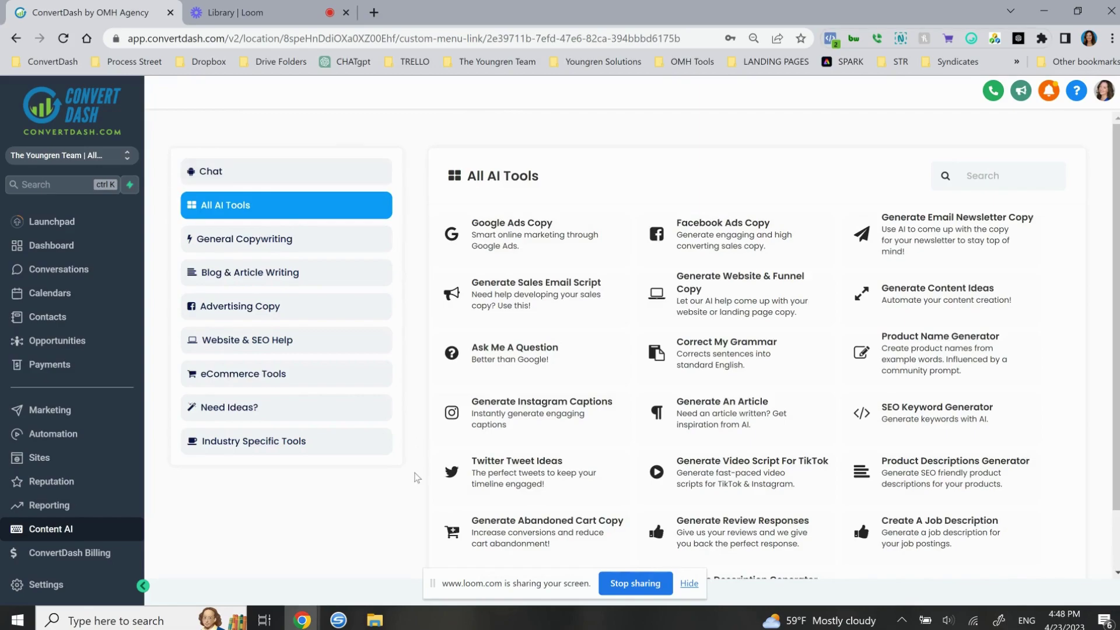
- Filter the Content AI tools to the General Copywriting category's seven tools
{"action": "scroll", "coordinate": [417, 477], "scroll_direction": "down", "scroll_amount": 2}
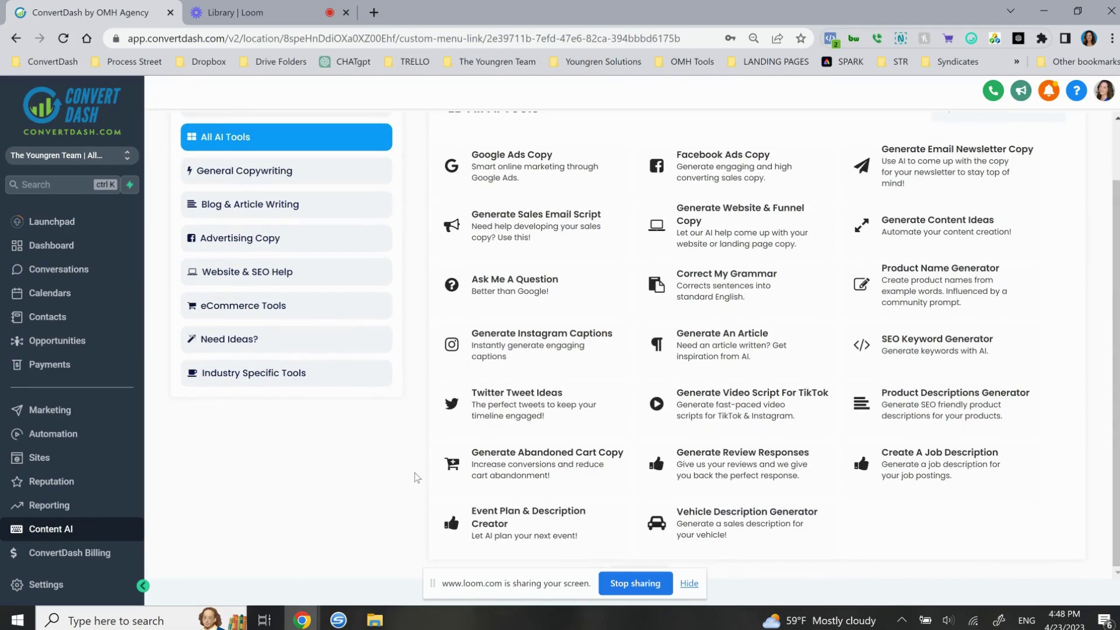
{"action": "scroll", "coordinate": [418, 477], "scroll_direction": "up", "scroll_amount": 2}
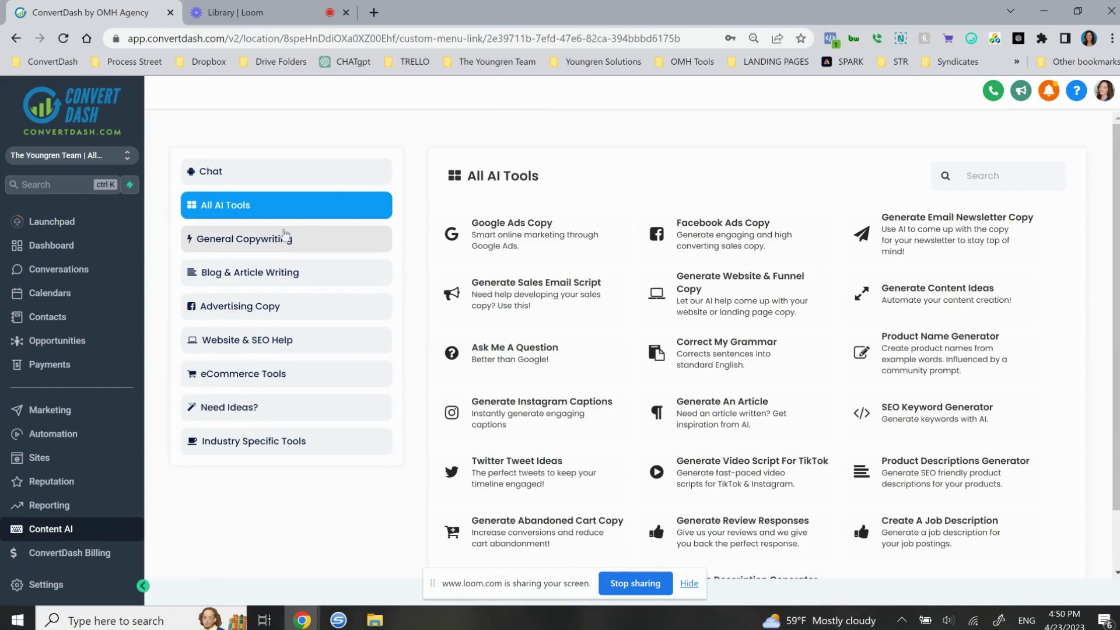
{"action": "left_click", "coordinate": [279, 239]}
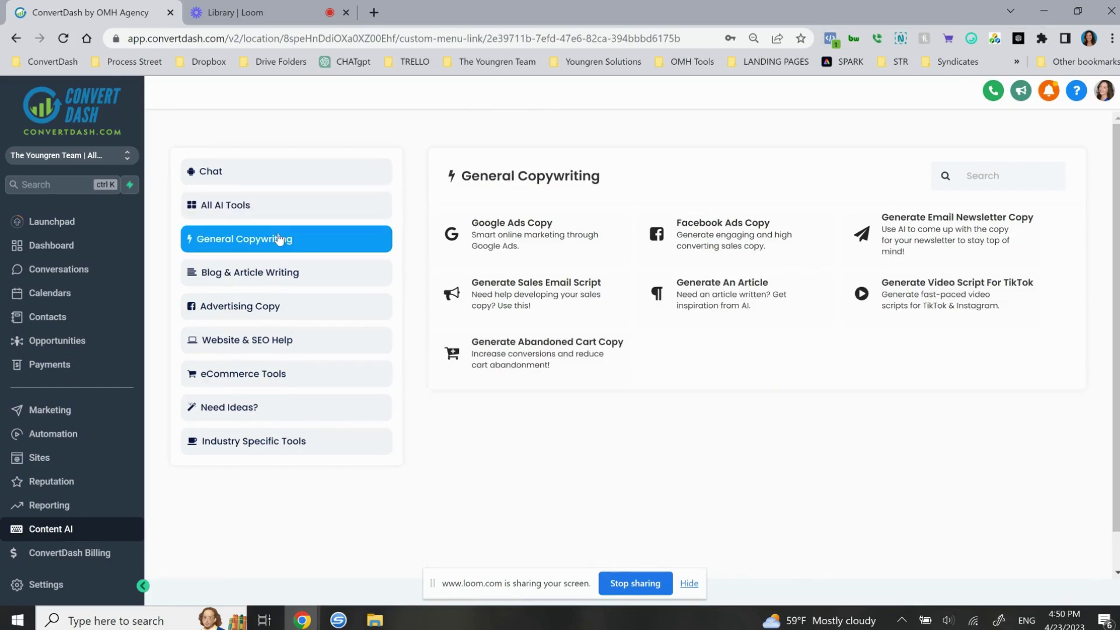
- Fill Email Newsletter Copy with tone 'Friendly and knowledgable', The Youngren Team, and a seller-help description
{"action": "left_click", "coordinate": [922, 241]}
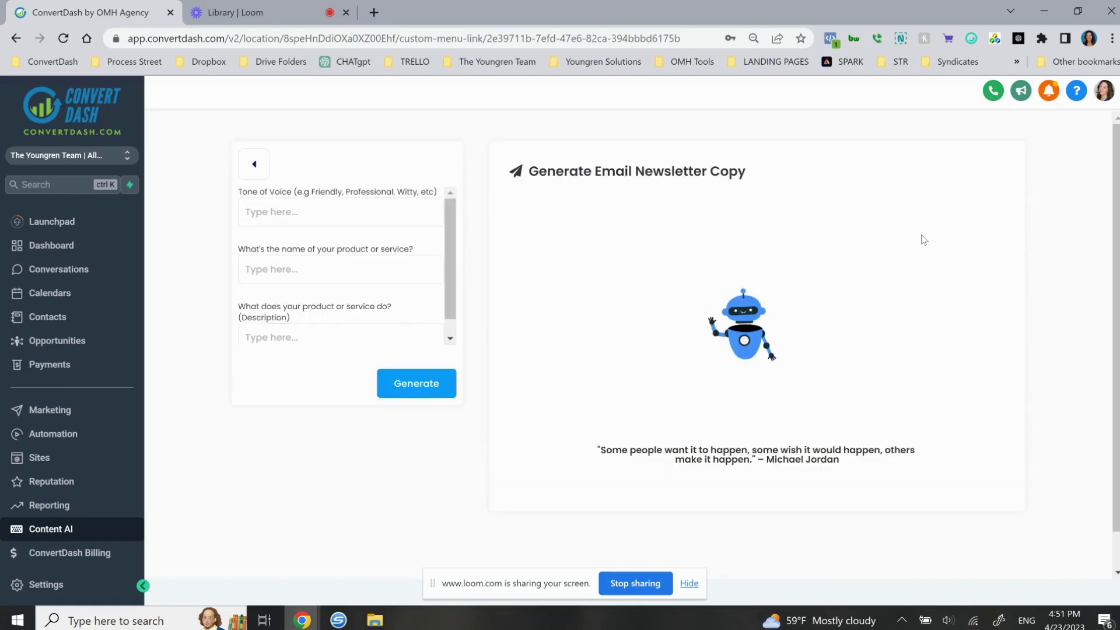
{"action": "left_click", "coordinate": [351, 210]}
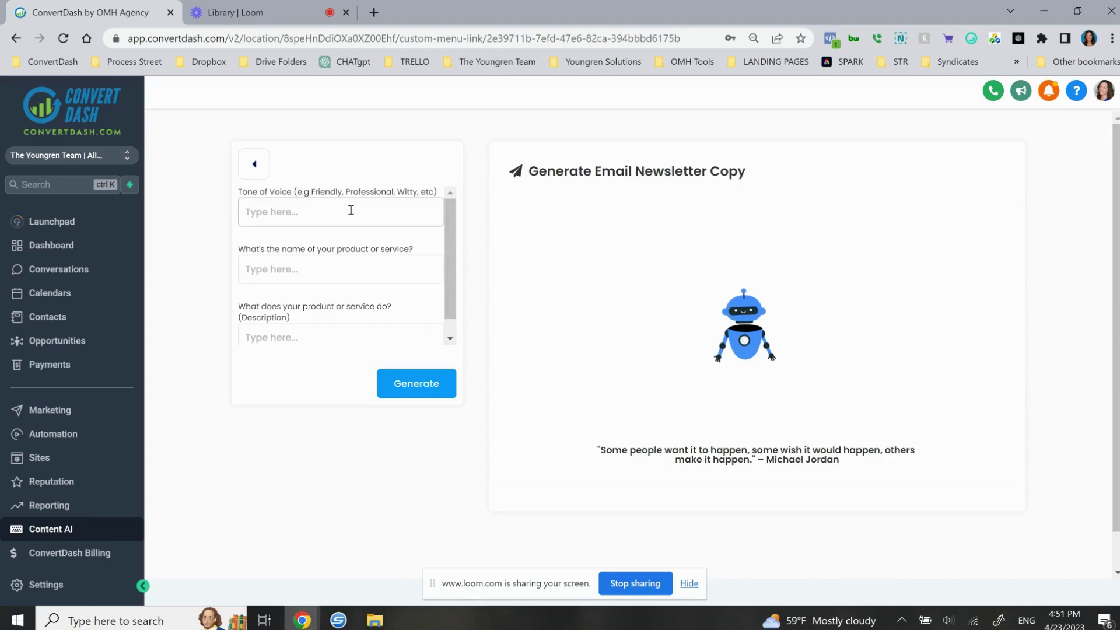
{"action": "type", "text": "F"}
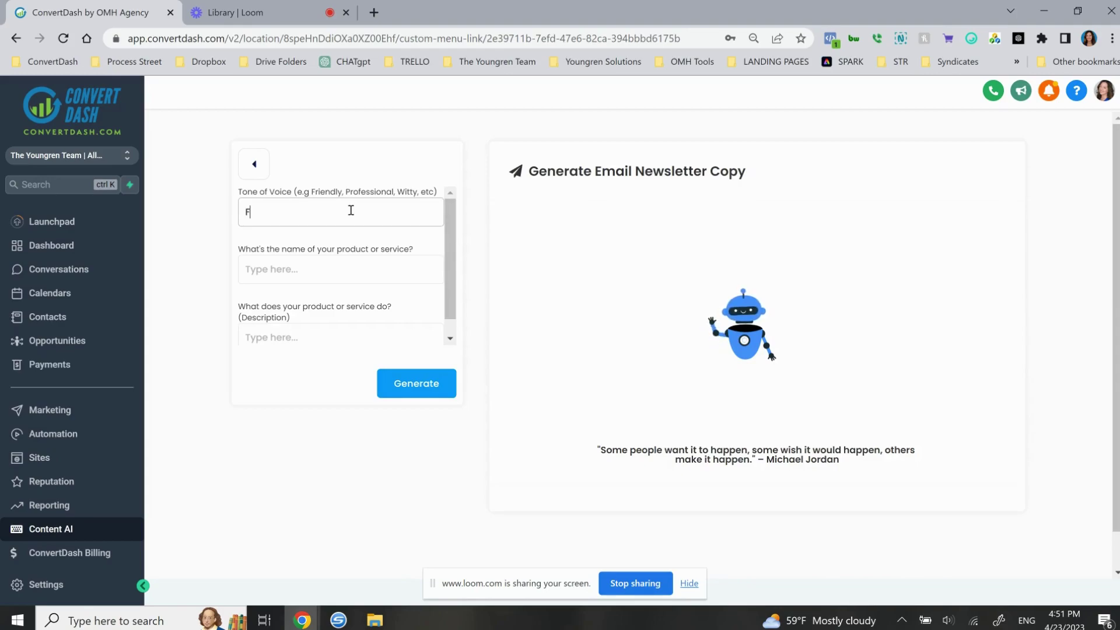
{"action": "type", "text": "riendly and"}
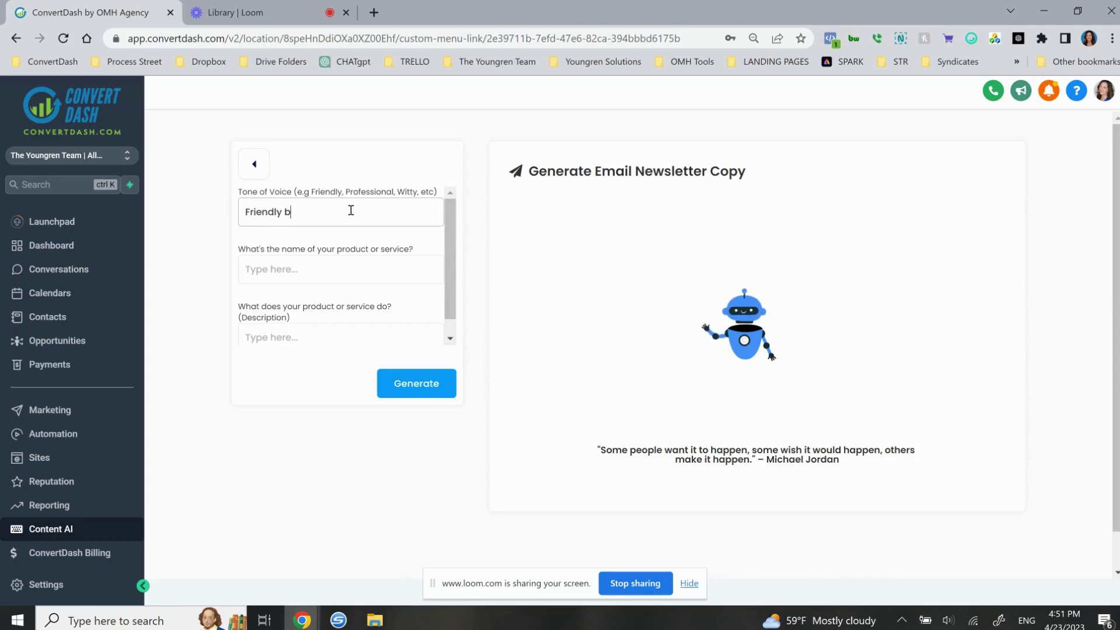
{"action": "key", "text": "BackSpace"}
{"action": "key", "text": "BackSpace"}
{"action": "type", "text": "nd knowledgable"}
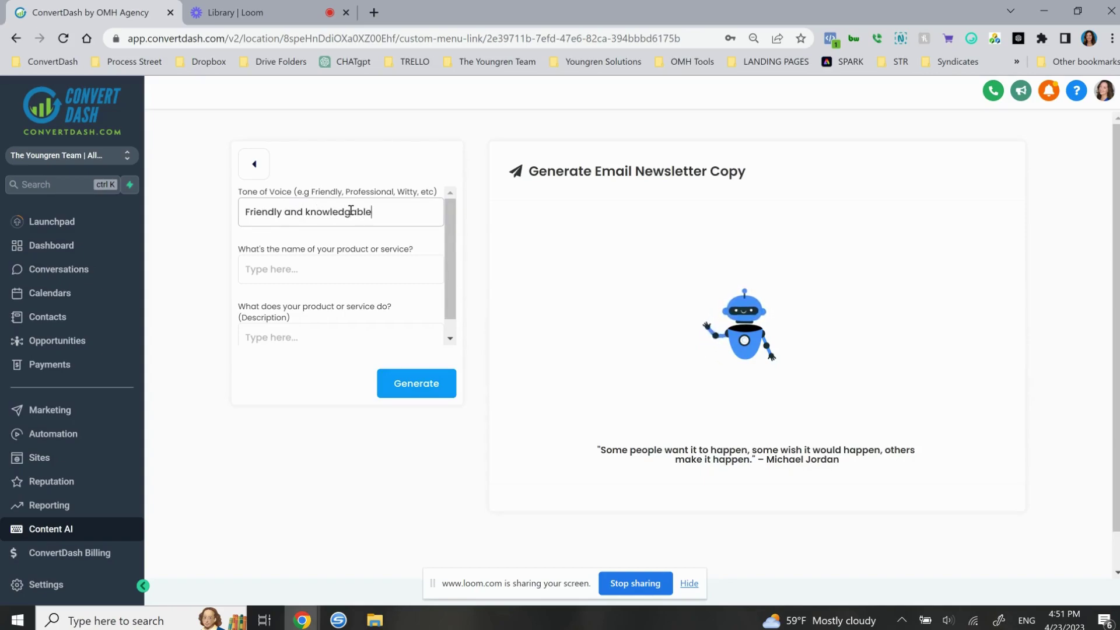
{"action": "key", "text": "Tab"}
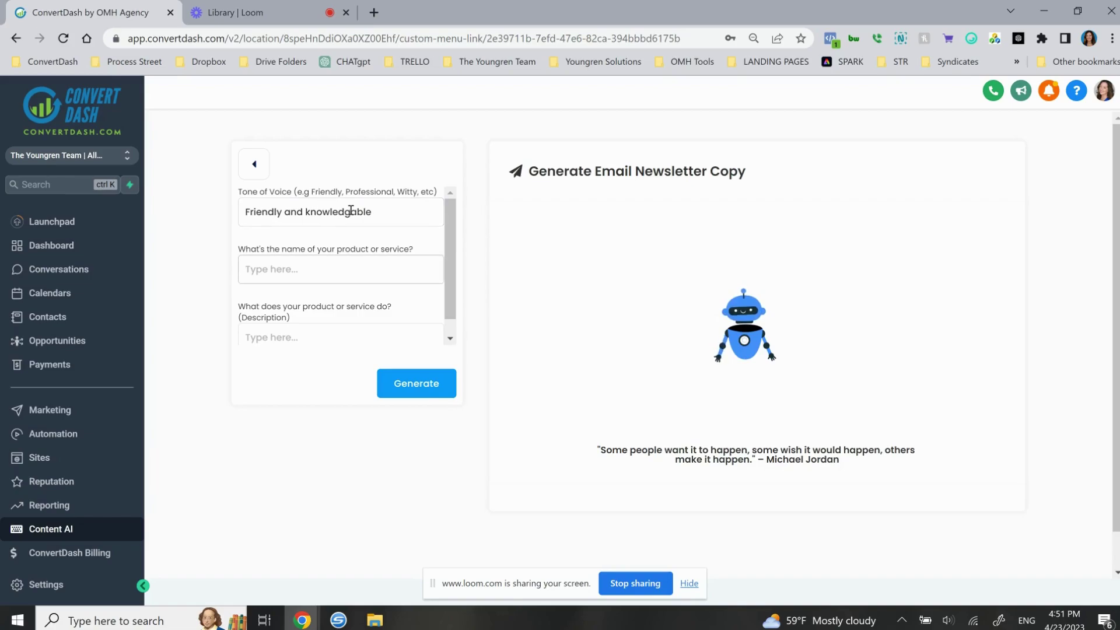
{"action": "type", "text": "We"}
{"action": "key", "text": "BackSpace"}
{"action": "key", "text": "BackSpace"}
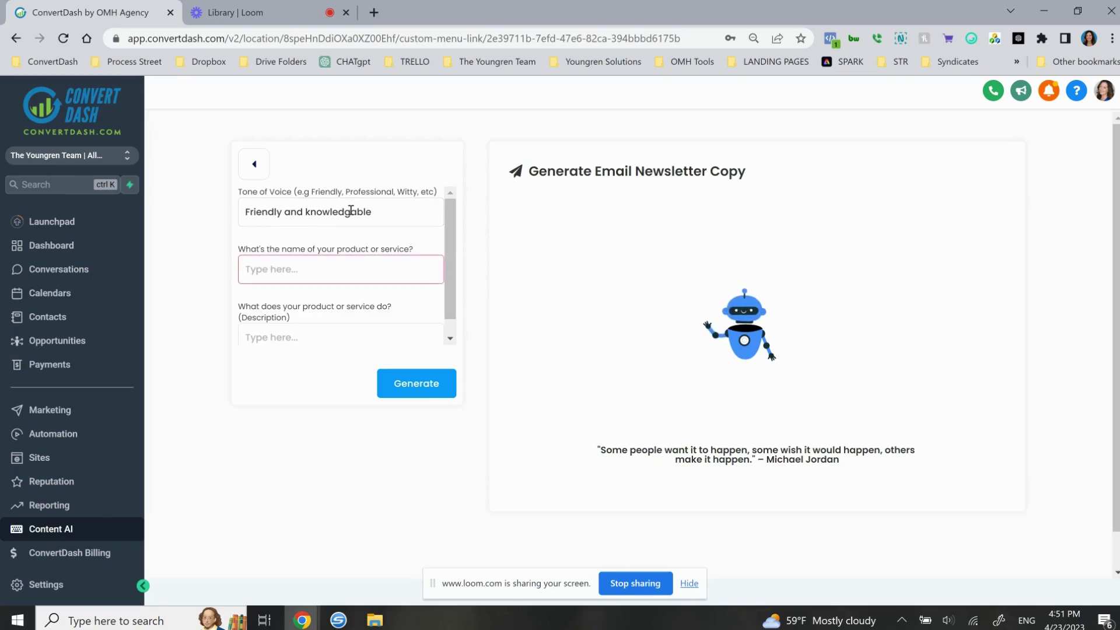
{"action": "type", "text": "The Youngren Team"}
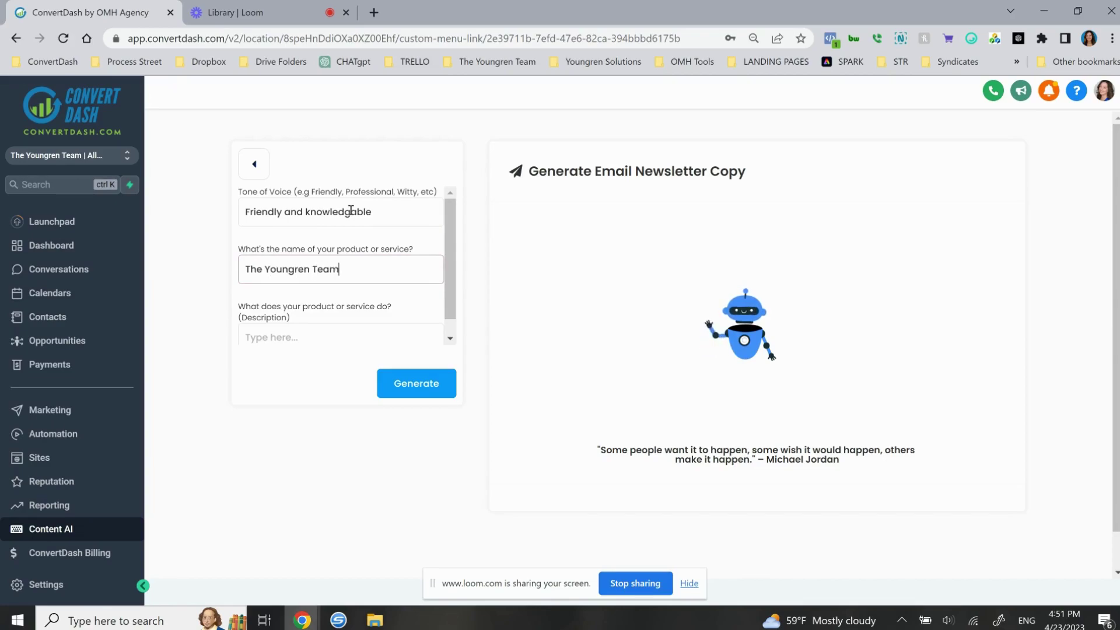
{"action": "key", "text": "Tab"}
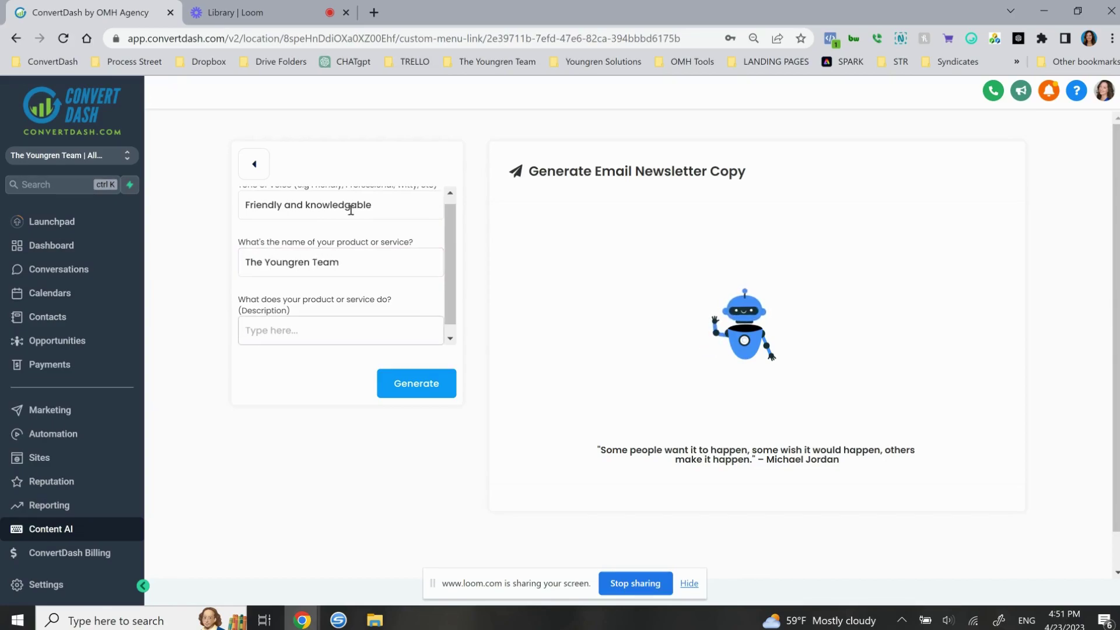
{"action": "type", "text": "We h"}
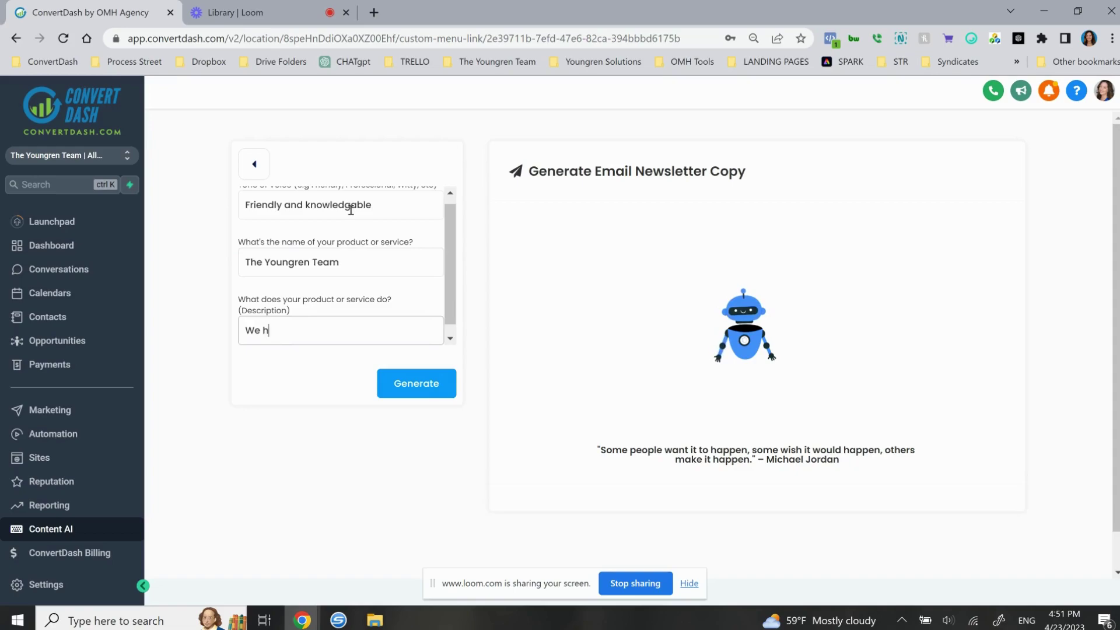
{"action": "type", "text": "elp sellers who ne"}
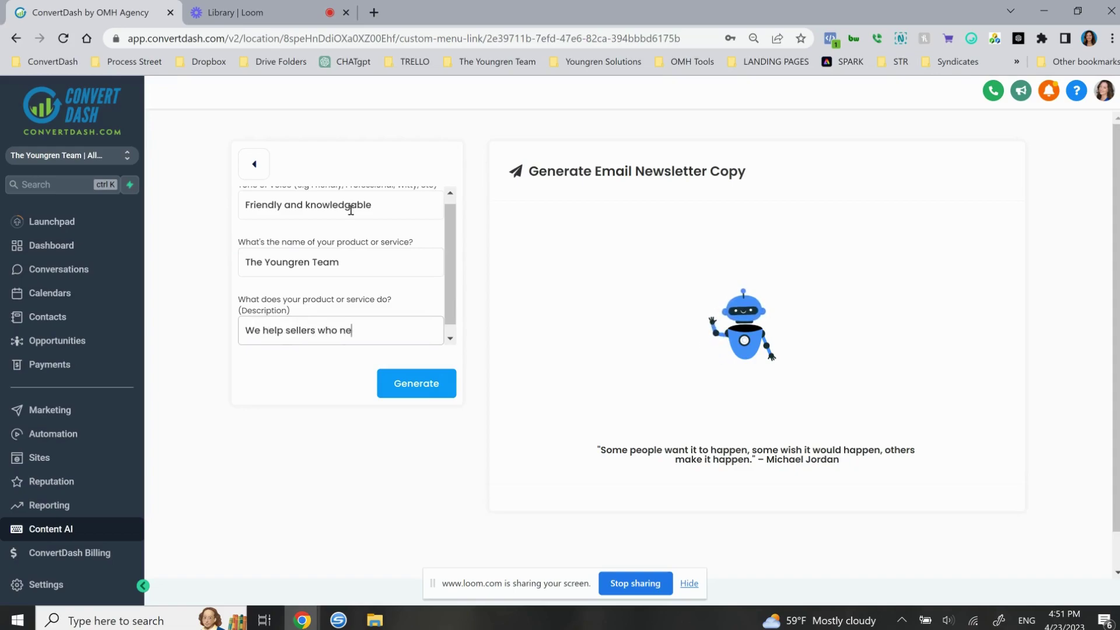
{"action": "type", "text": "ed to sell be abl"}
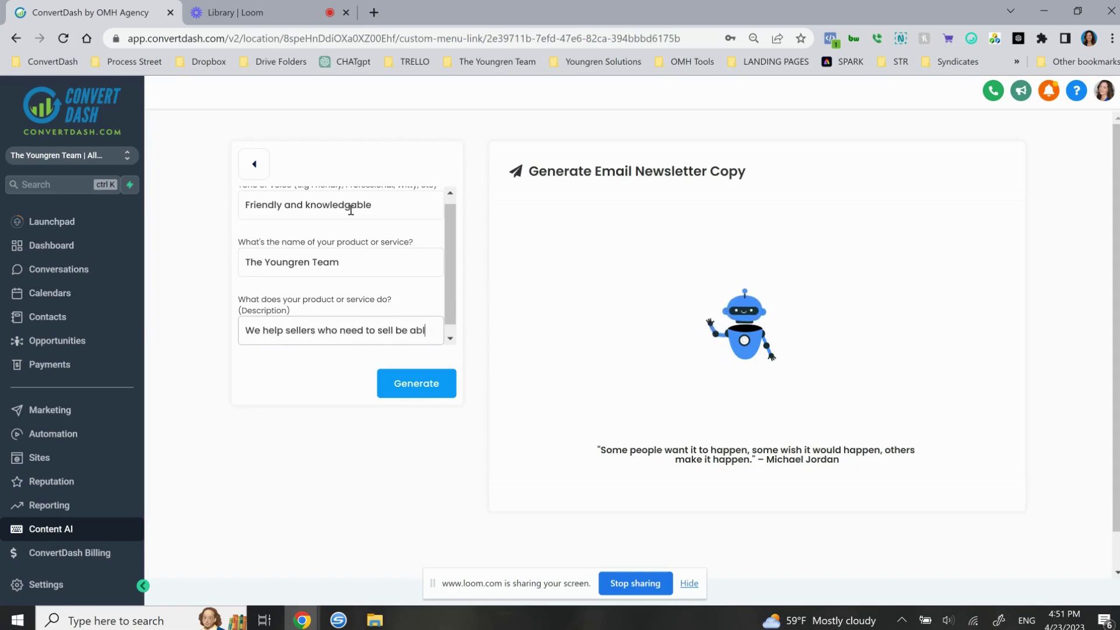
{"action": "type", "text": "e to sell their"}
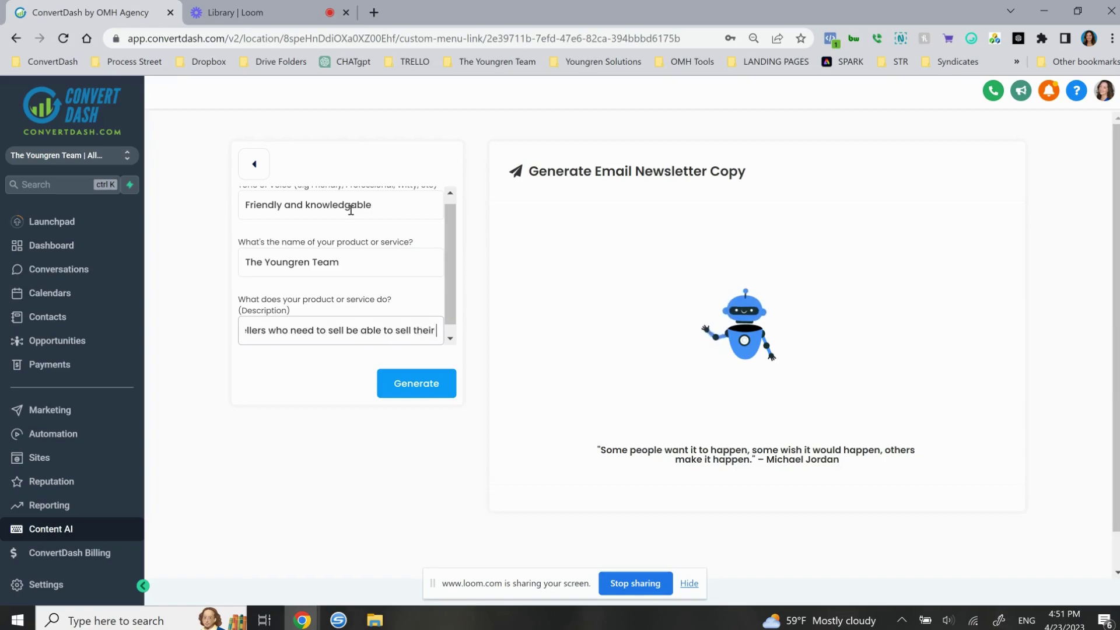
{"action": "type", "text": " house quickly,"}
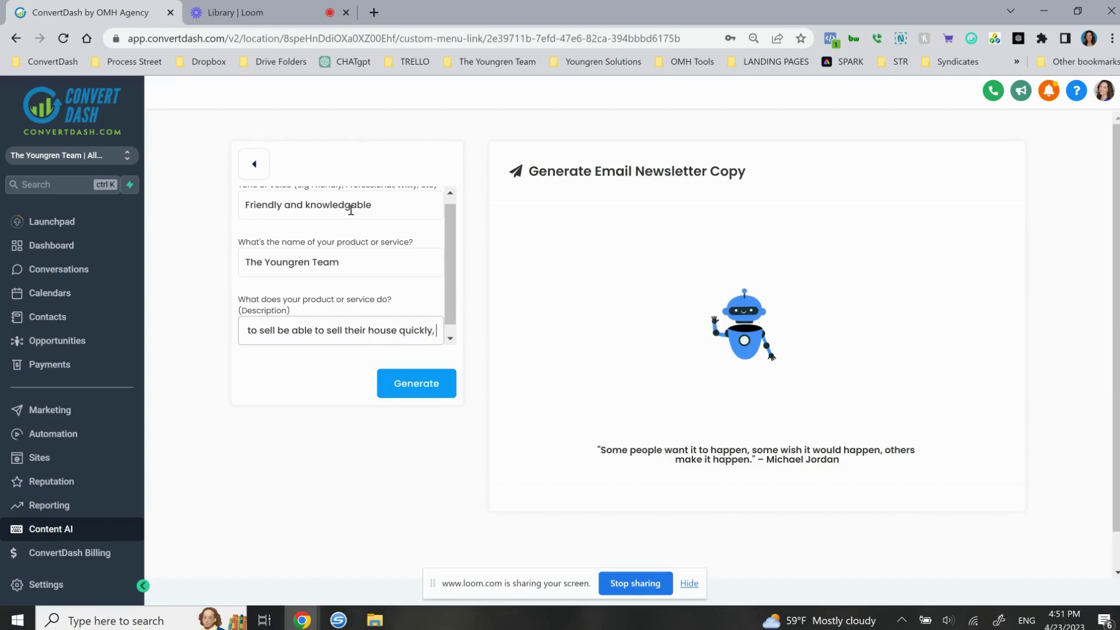
{"action": "type", "text": " as-is, and p"}
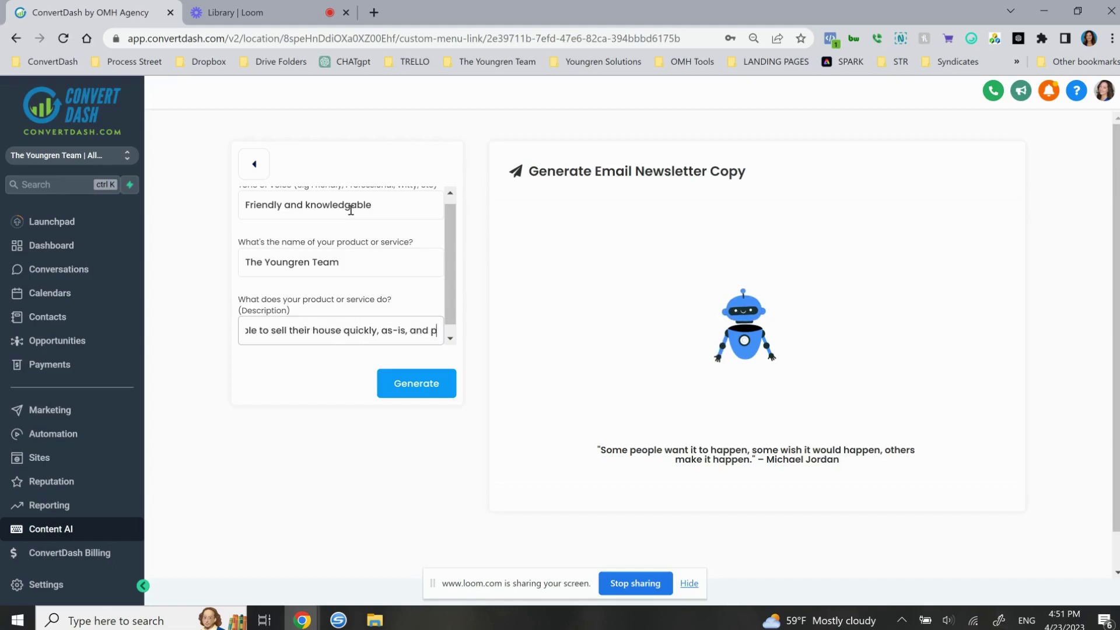
{"action": "type", "text": "ain free"}
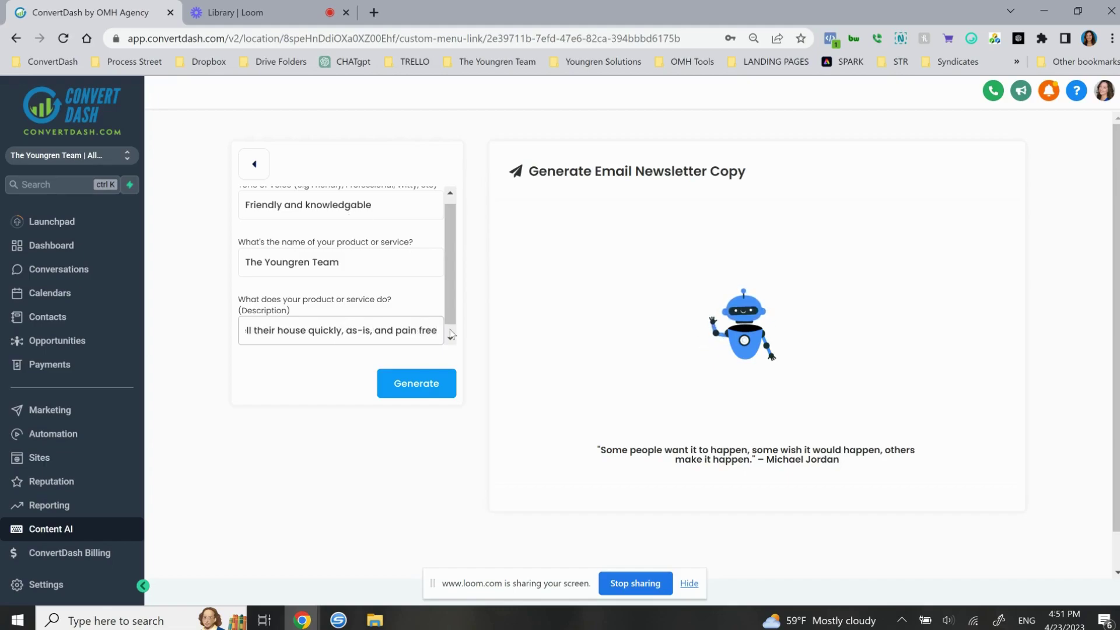
- Generate the newsletter and review the draft titled 'Get the Best Out of Your Selling Experience'
{"action": "left_click", "coordinate": [429, 385]}
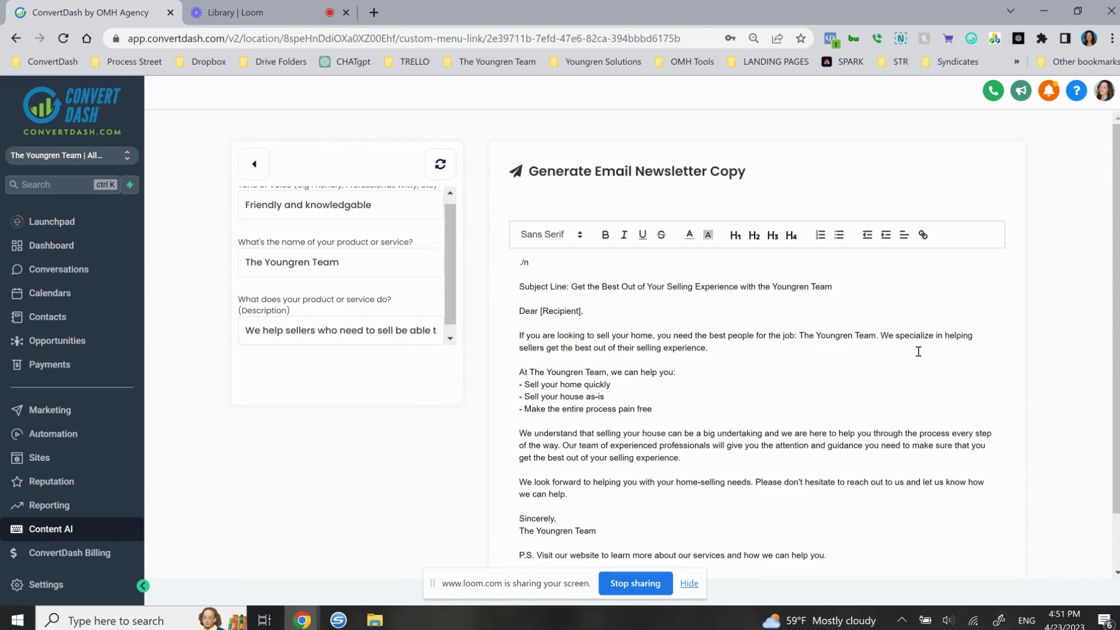
{"action": "scroll", "coordinate": [799, 355], "scroll_direction": "down", "scroll_amount": 1}
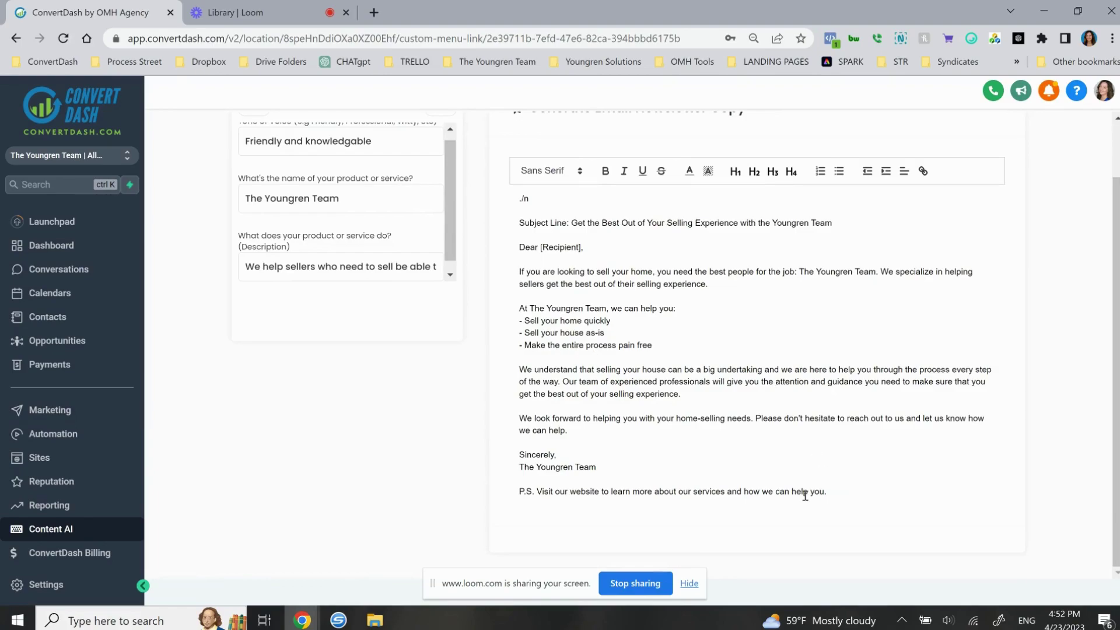
{"action": "scroll", "coordinate": [484, 244], "scroll_direction": "up", "scroll_amount": 1}
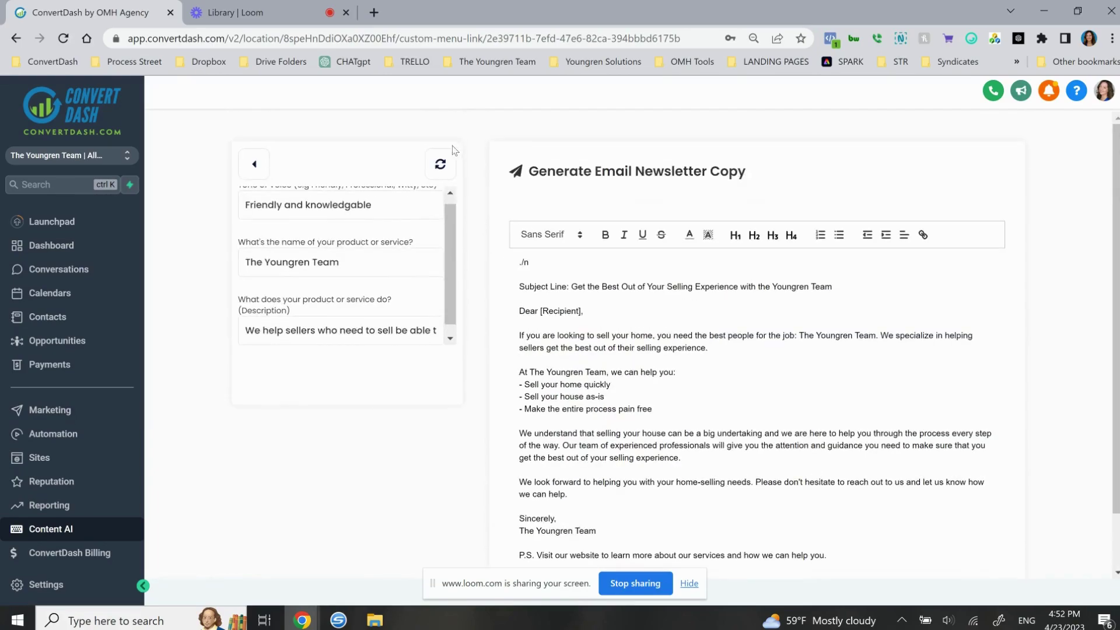
{"action": "left_click", "coordinate": [440, 164]}
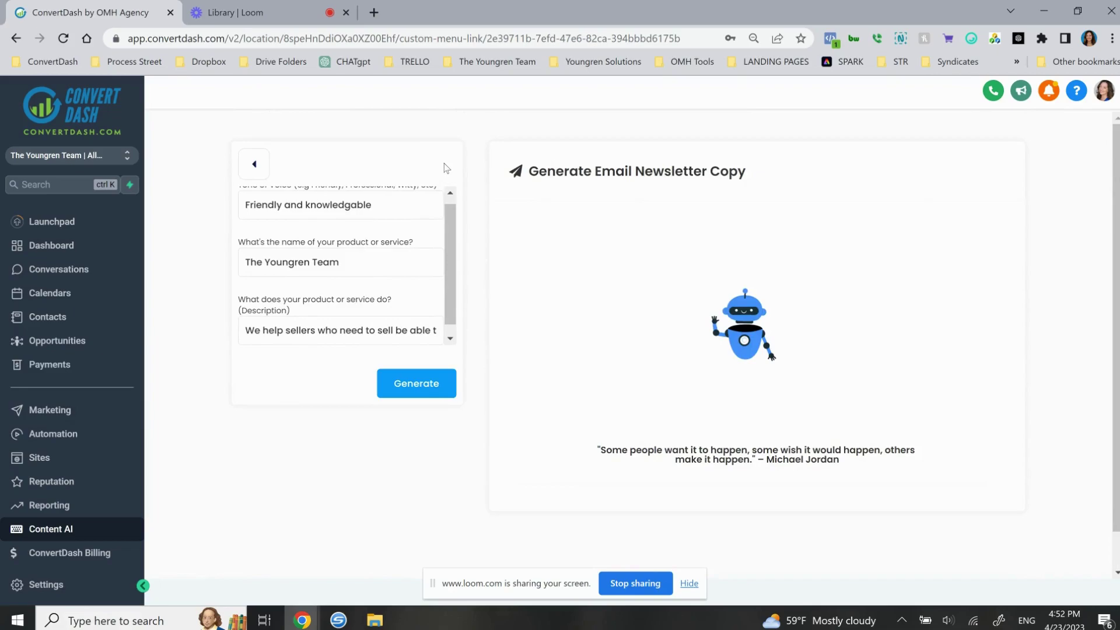
{"action": "left_click", "coordinate": [424, 387]}
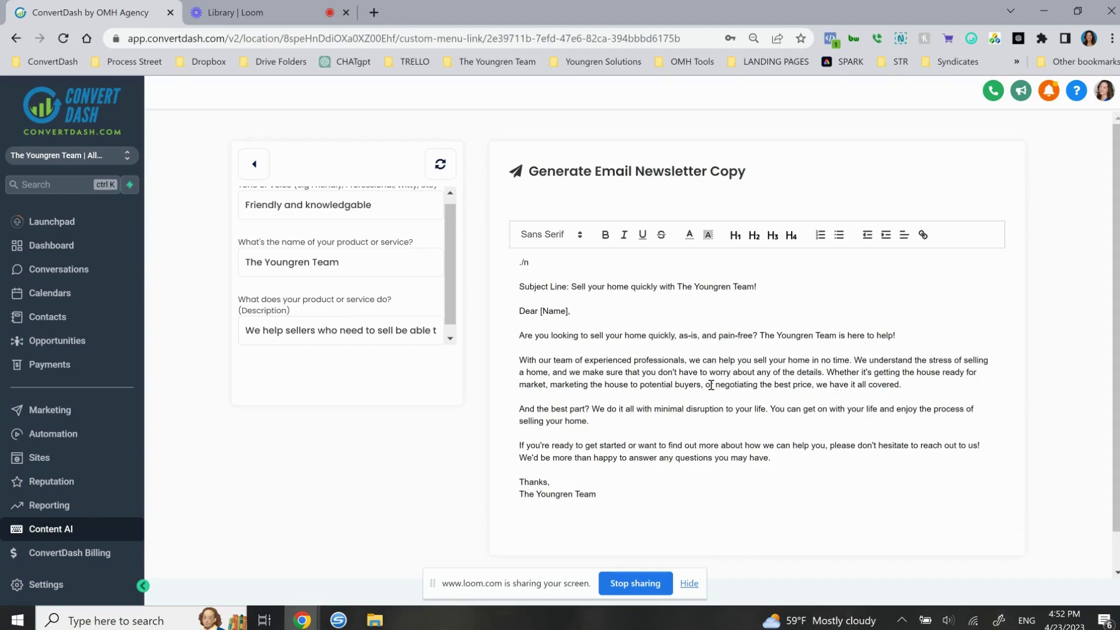
- Leave the newsletter tool and filter the tools through General Copywriting to Blog & Article Writing
{"action": "left_click", "coordinate": [257, 165]}
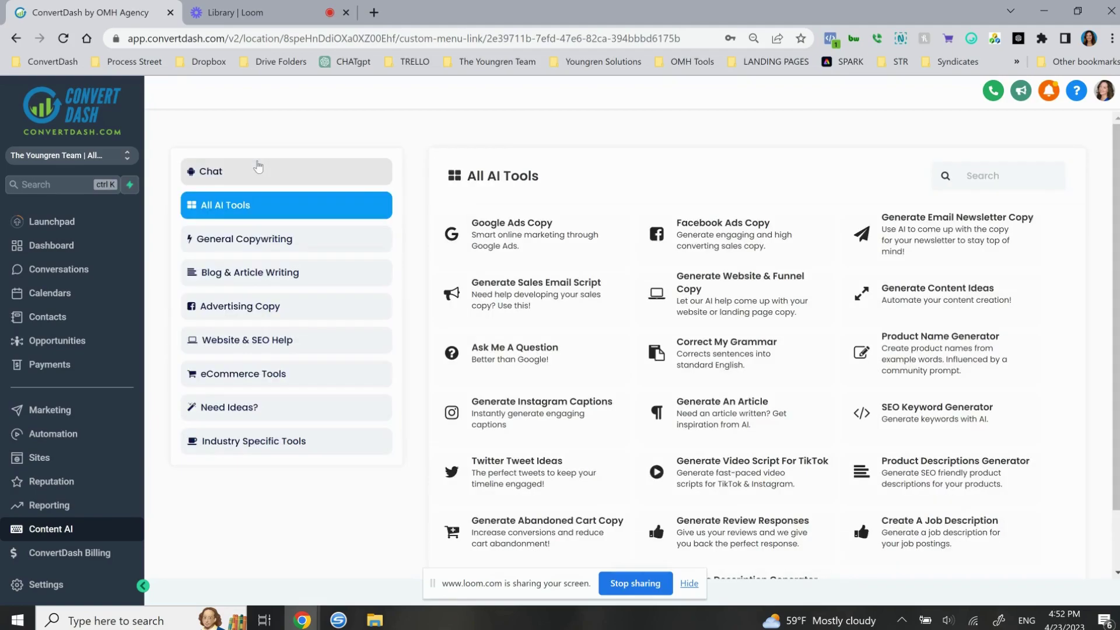
{"action": "left_click", "coordinate": [279, 246]}
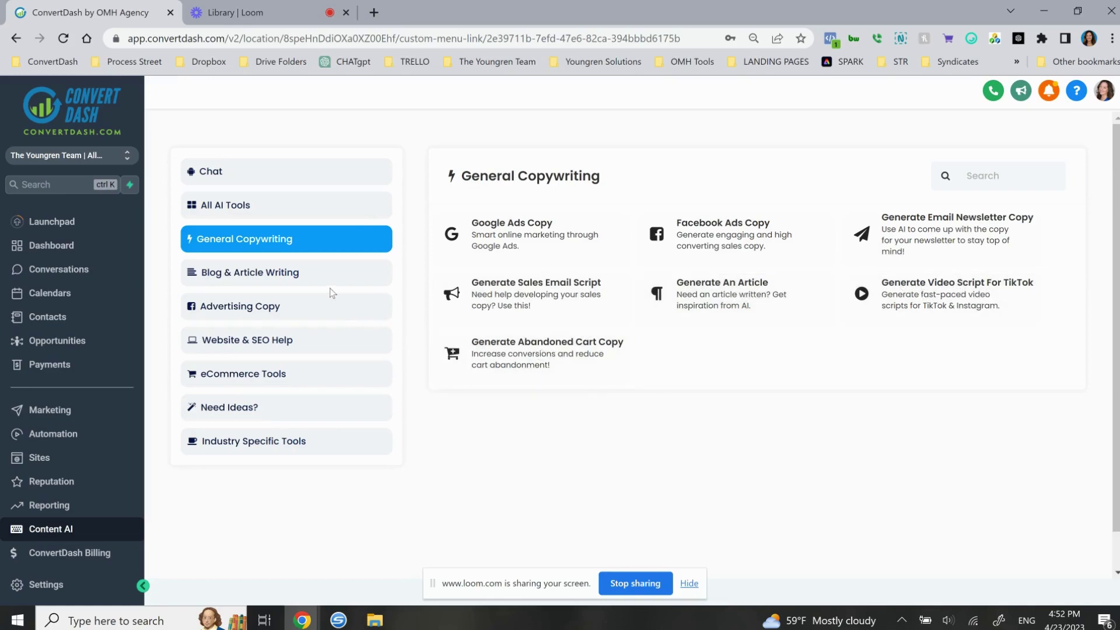
{"action": "left_click", "coordinate": [291, 277]}
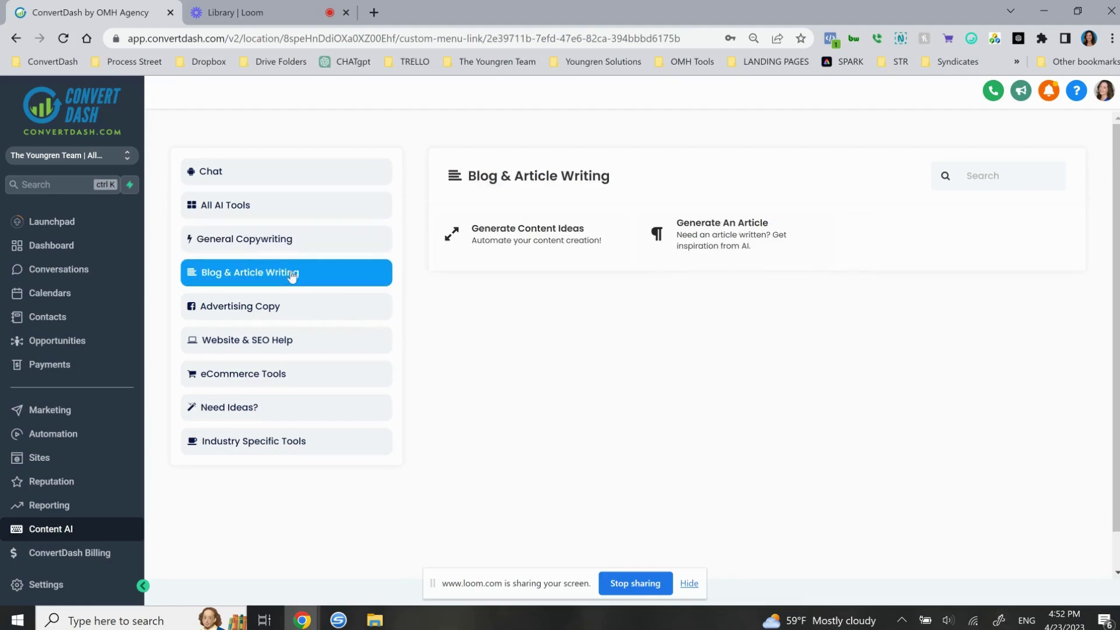
- Generate content ideas in Generate Content Ideas for the industry 'real estate sales'
{"action": "left_click", "coordinate": [551, 249]}
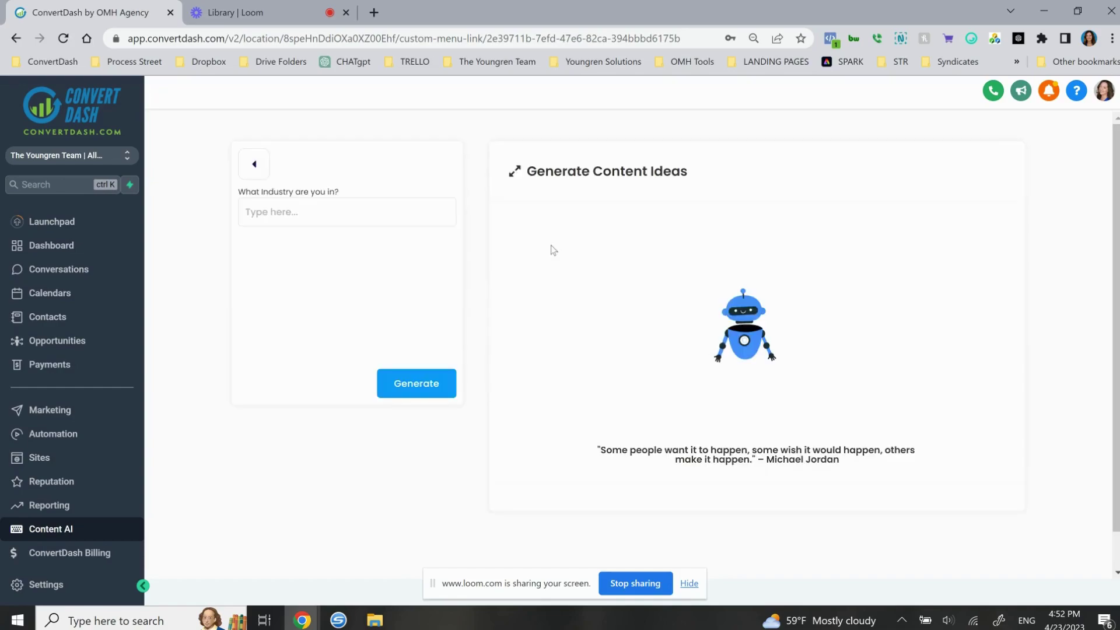
{"action": "left_click", "coordinate": [336, 210]}
{"action": "type", "text": "rea"}
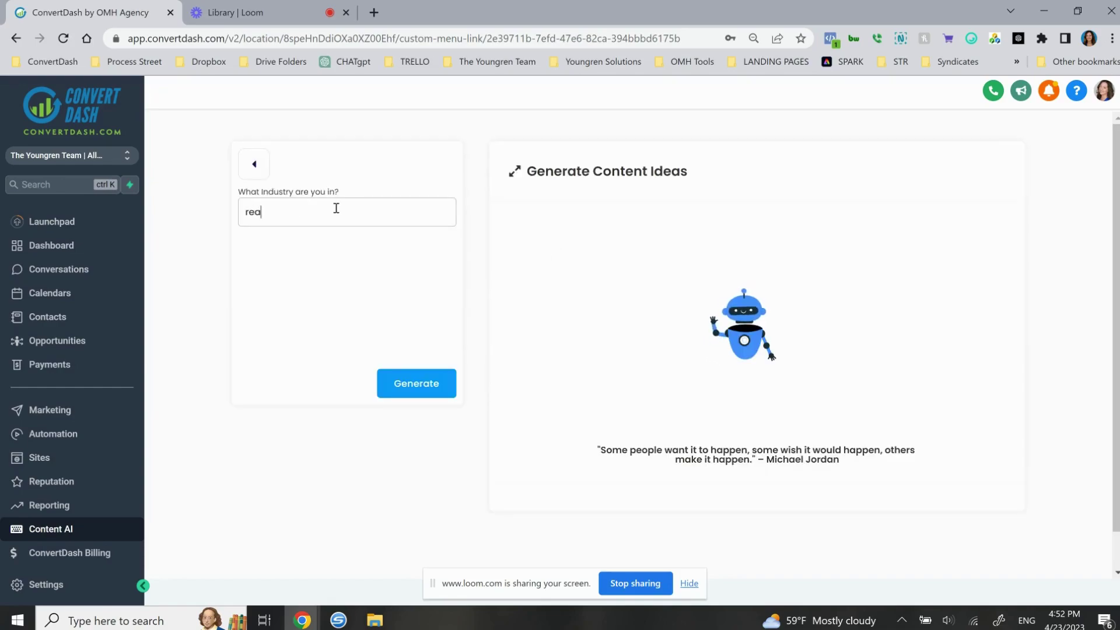
{"action": "type", "text": "l estate sales"}
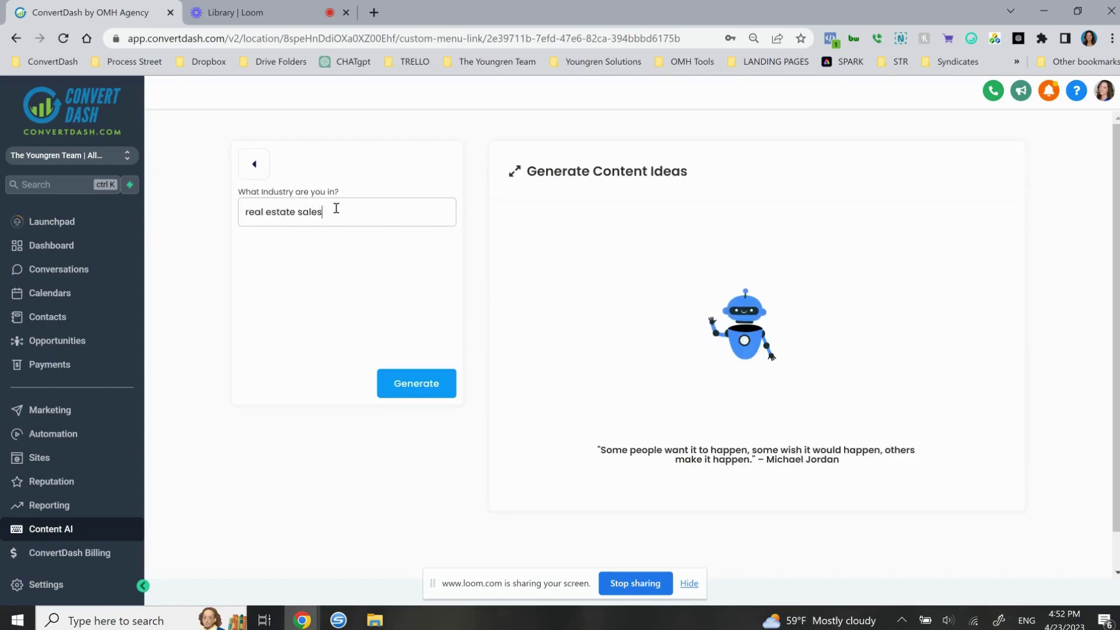
{"action": "left_click", "coordinate": [407, 388]}
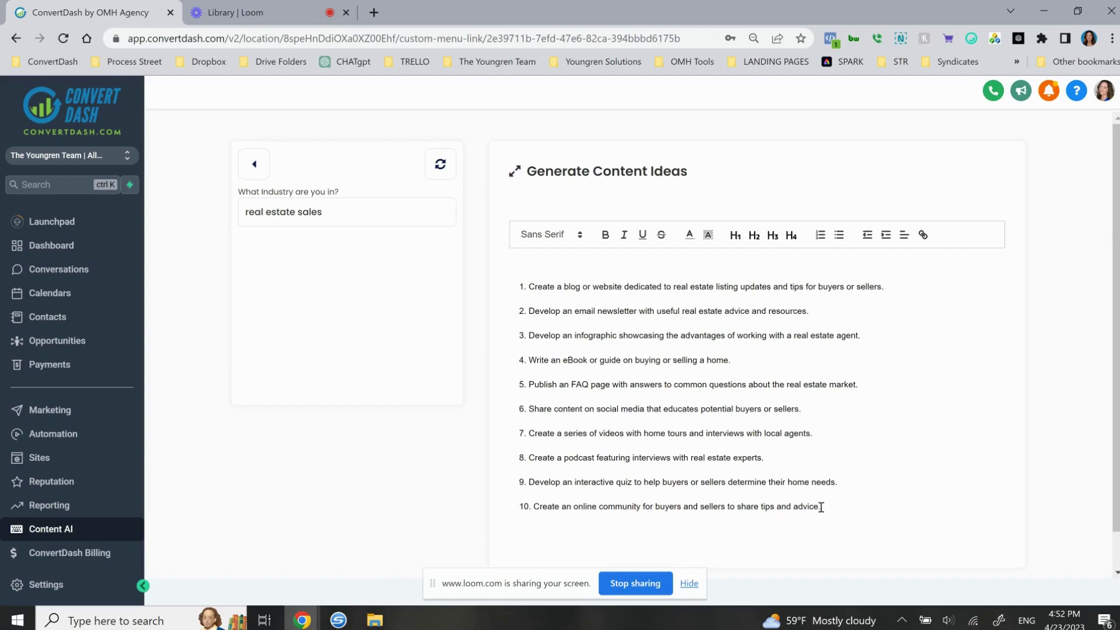
- Browse Blog & Article Writing and Website & SEO Help, then open the SEO Keyword Generator
{"action": "left_click", "coordinate": [255, 169]}
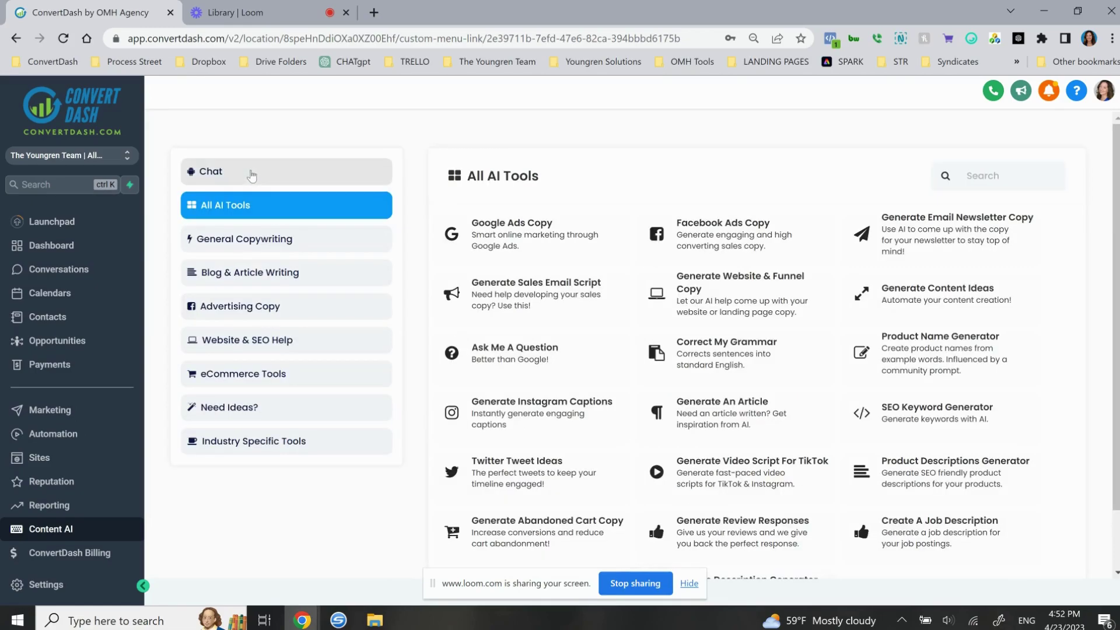
{"action": "left_click", "coordinate": [279, 287]}
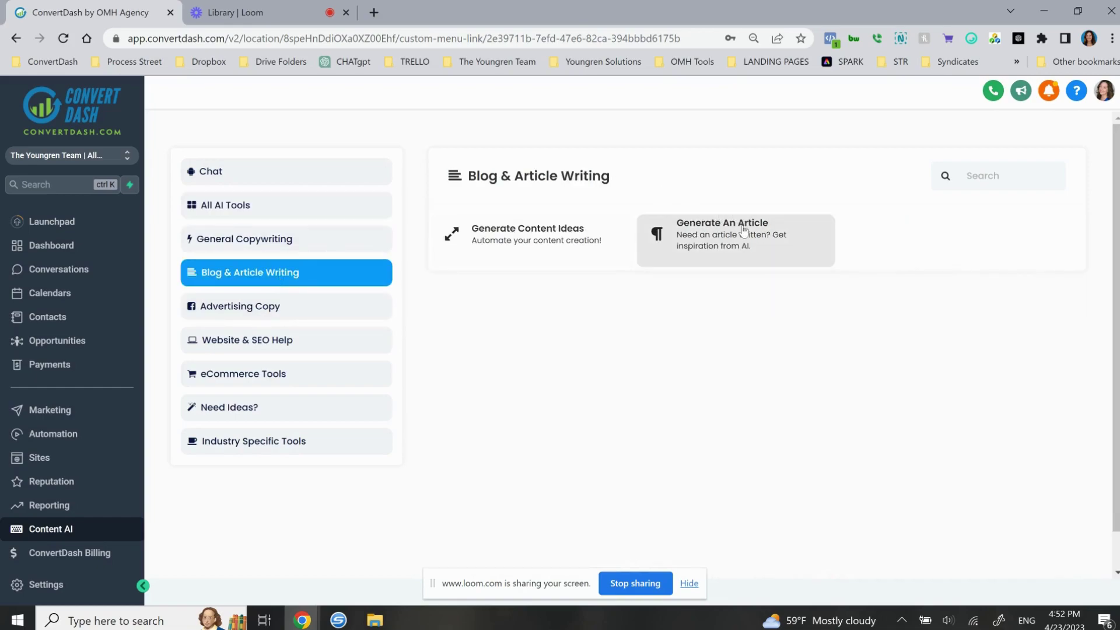
{"action": "left_click", "coordinate": [279, 348]}
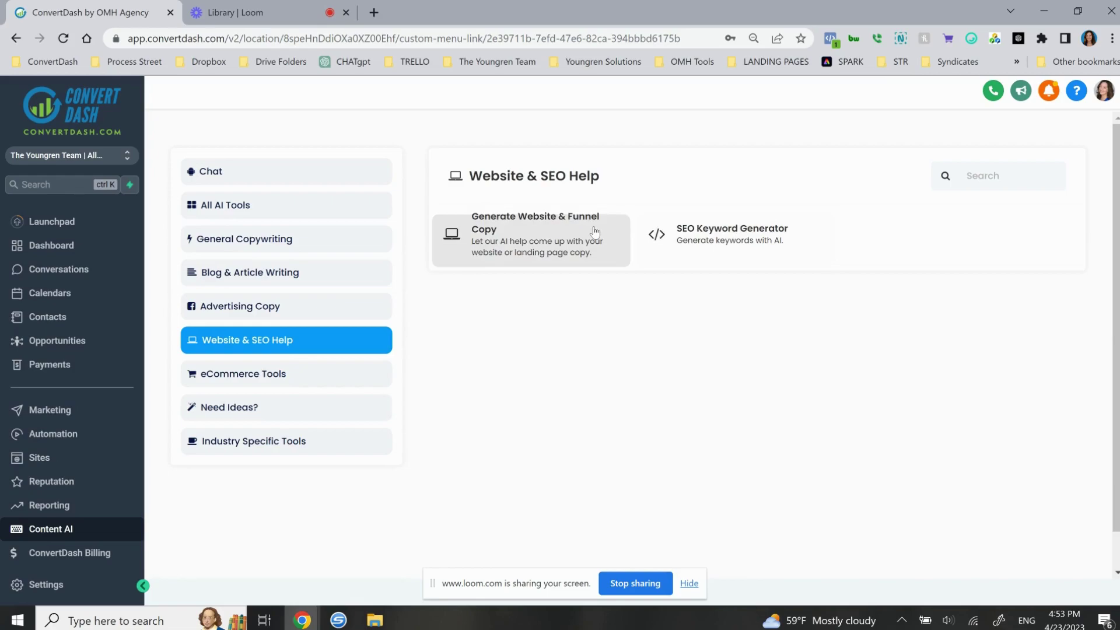
{"action": "left_click", "coordinate": [746, 239]}
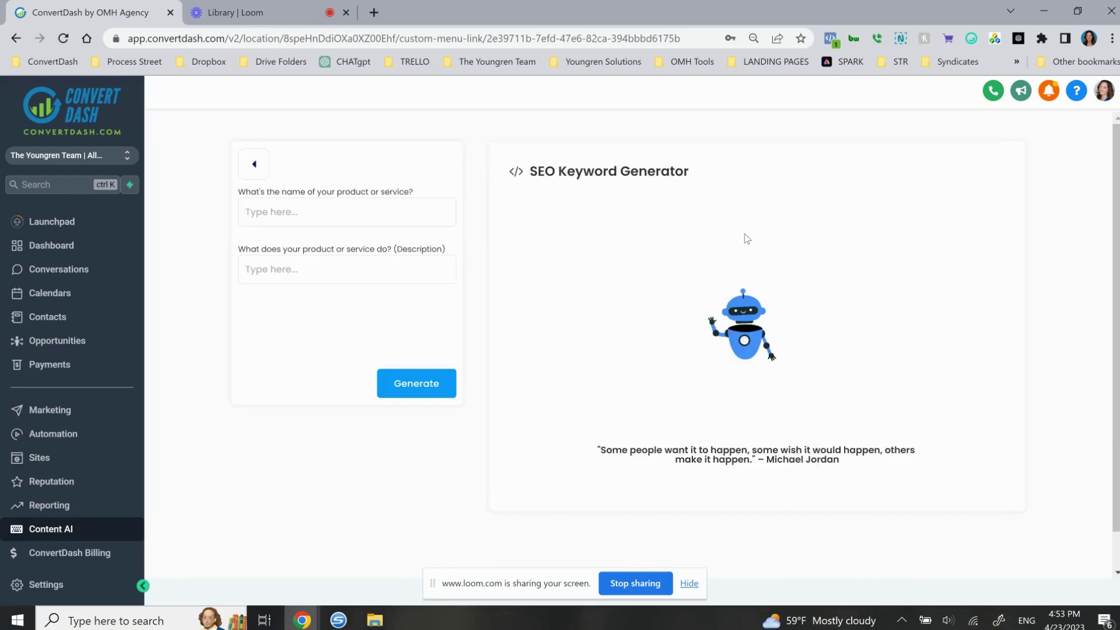
{"action": "left_click", "coordinate": [304, 211]}
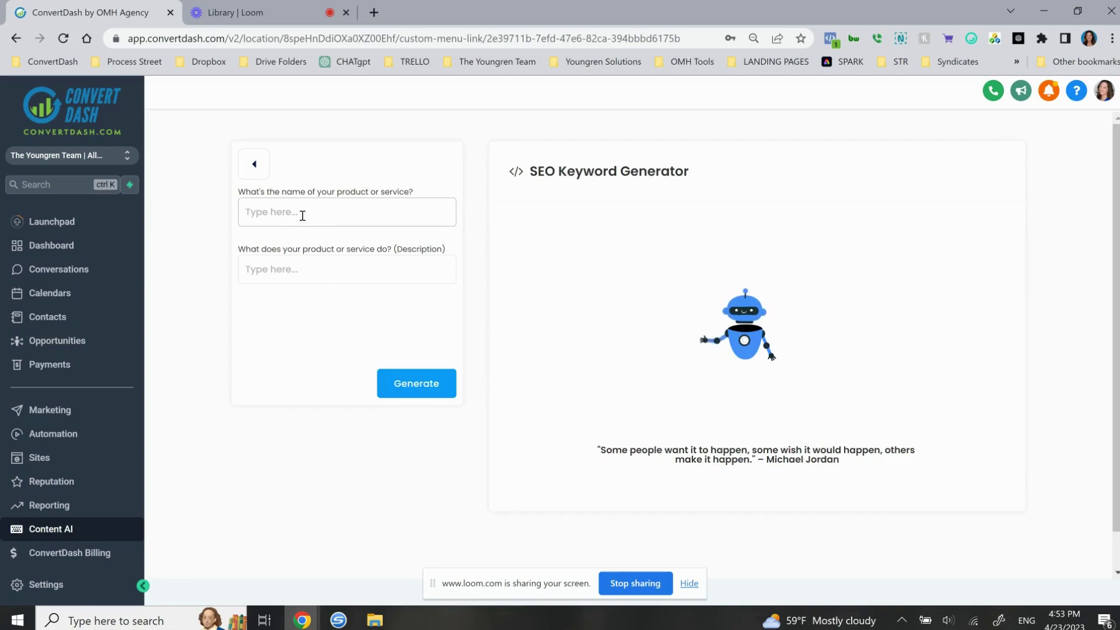
- Return to all tools and filter via Need Ideas? to the Industry Specific Tools category
{"action": "left_click", "coordinate": [252, 165]}
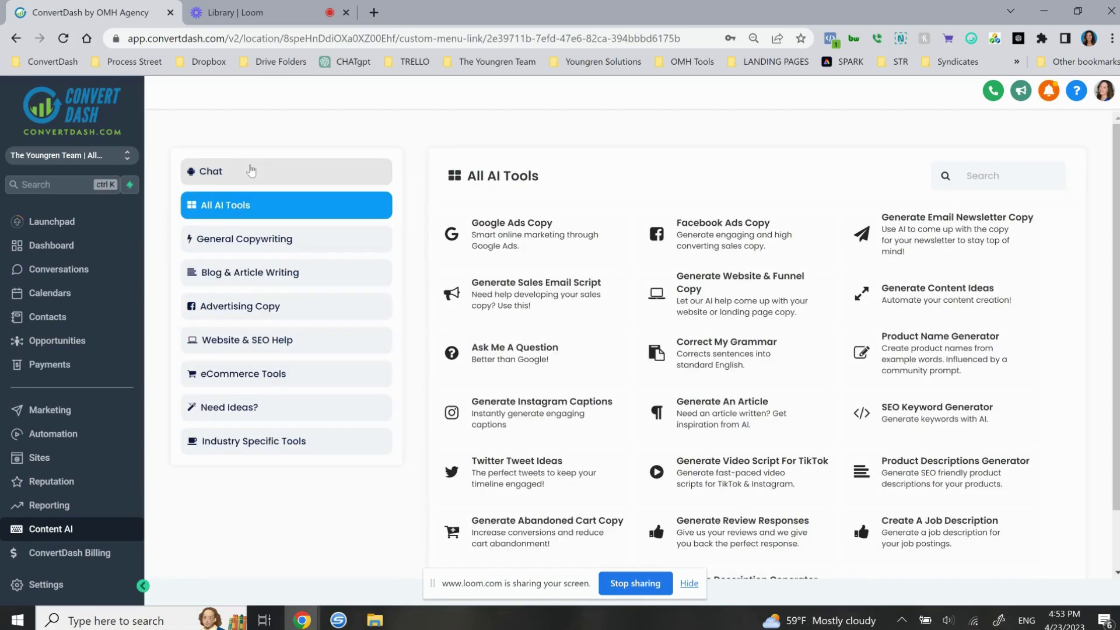
{"action": "scroll", "coordinate": [637, 477], "scroll_direction": "down", "scroll_amount": 1}
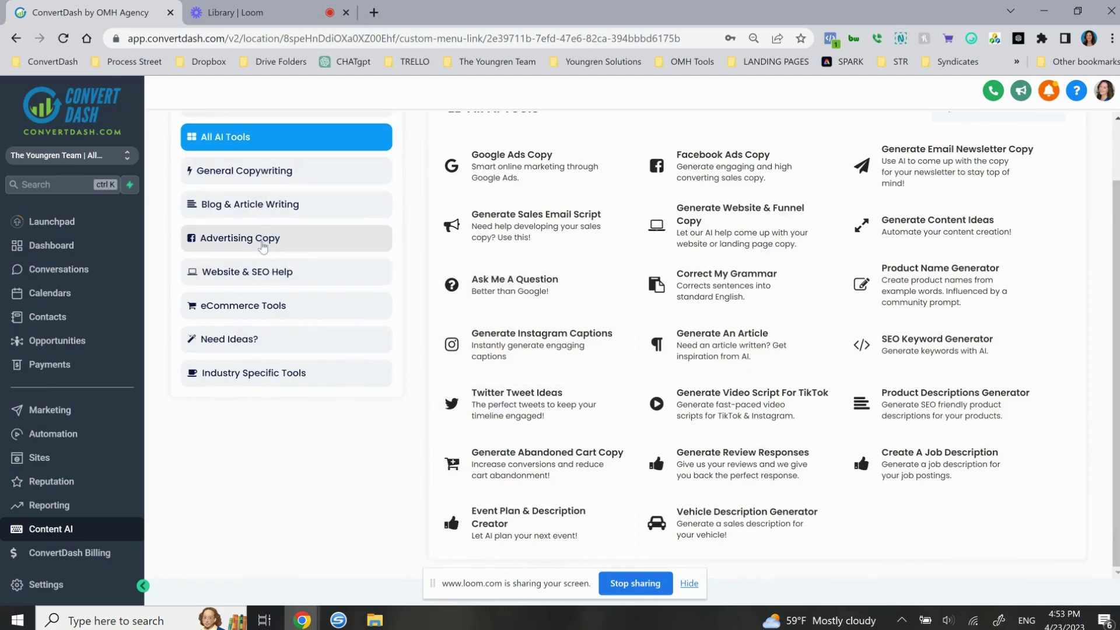
{"action": "left_click", "coordinate": [264, 341]}
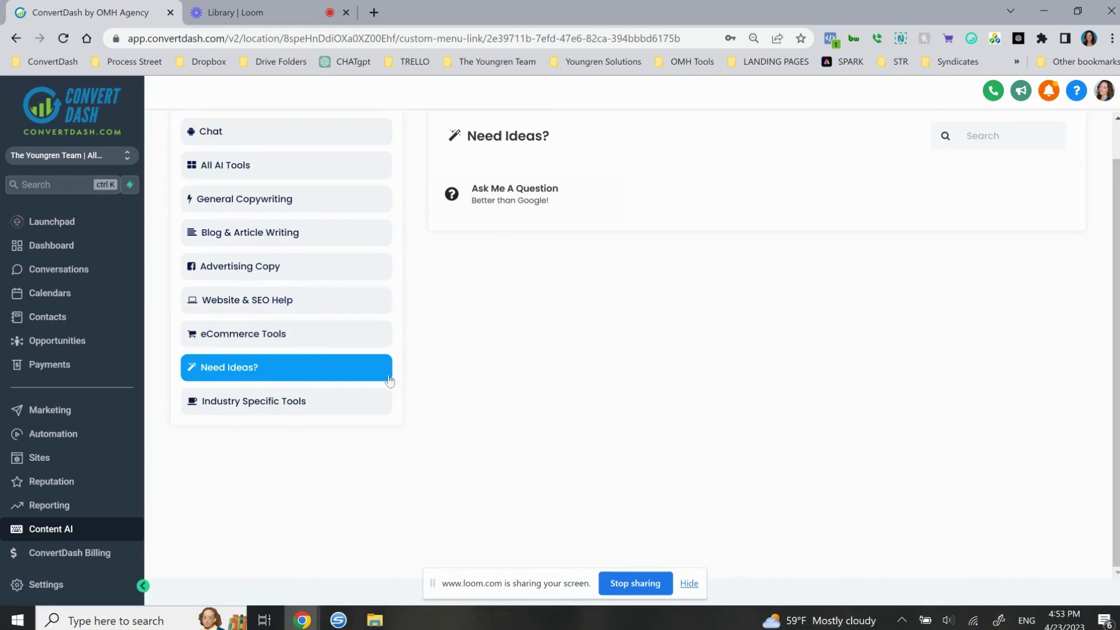
{"action": "left_click", "coordinate": [276, 407]}
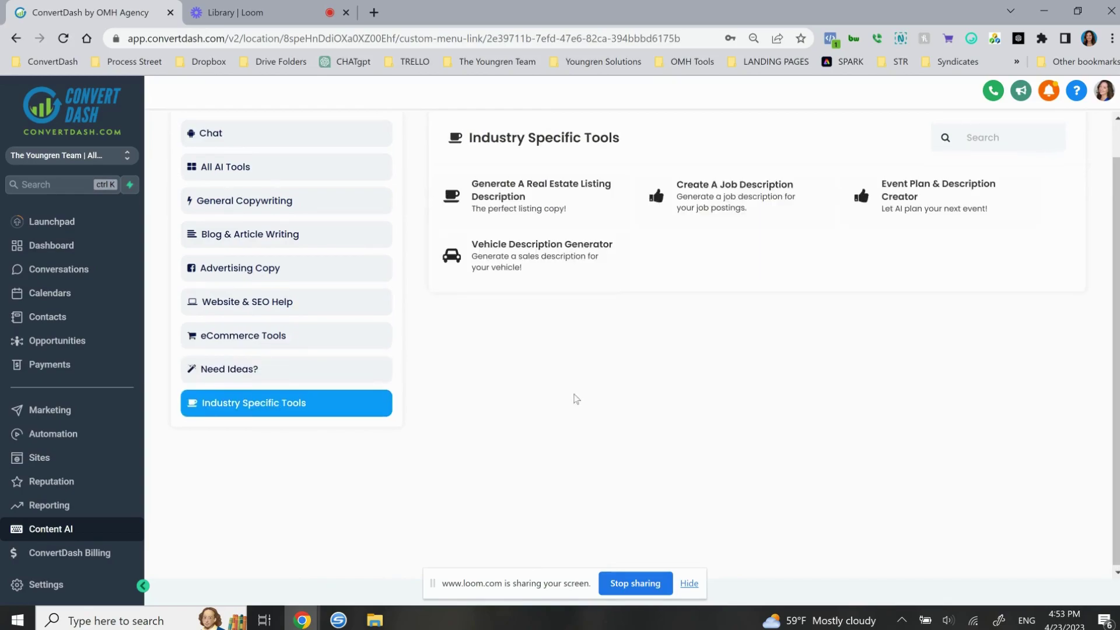
{"action": "scroll", "coordinate": [576, 399], "scroll_direction": "up", "scroll_amount": 1}
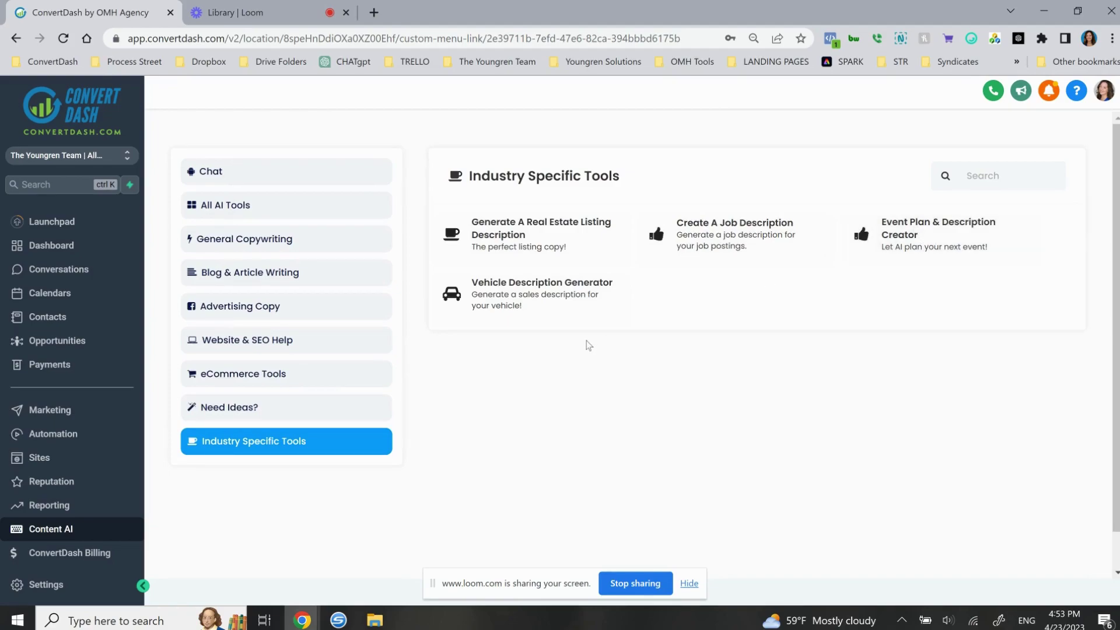
- Return to the full All AI Tools catalogue and browse the tool list
{"action": "left_click", "coordinate": [221, 208]}
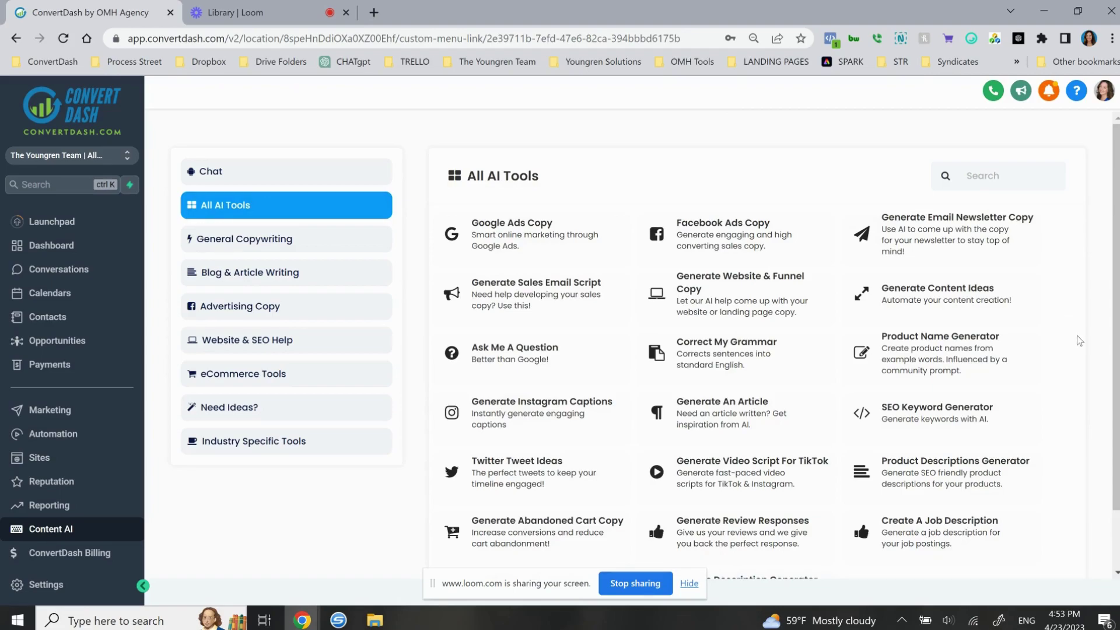
{"action": "scroll", "coordinate": [1077, 337], "scroll_direction": "down", "scroll_amount": 1}
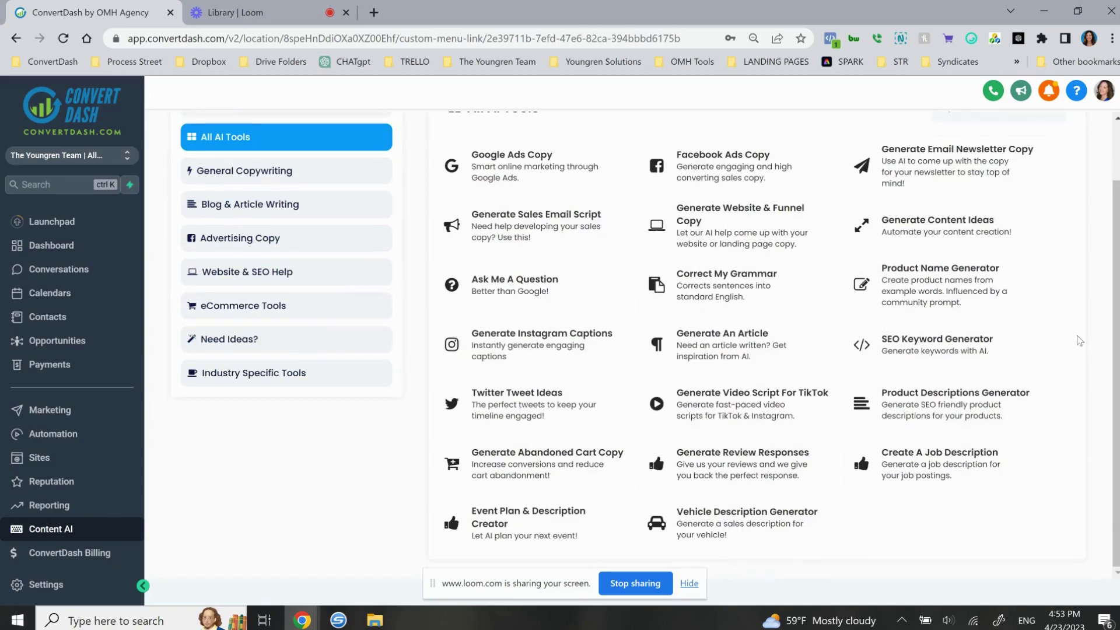
{"action": "scroll", "coordinate": [1076, 341], "scroll_direction": "up", "scroll_amount": 1}
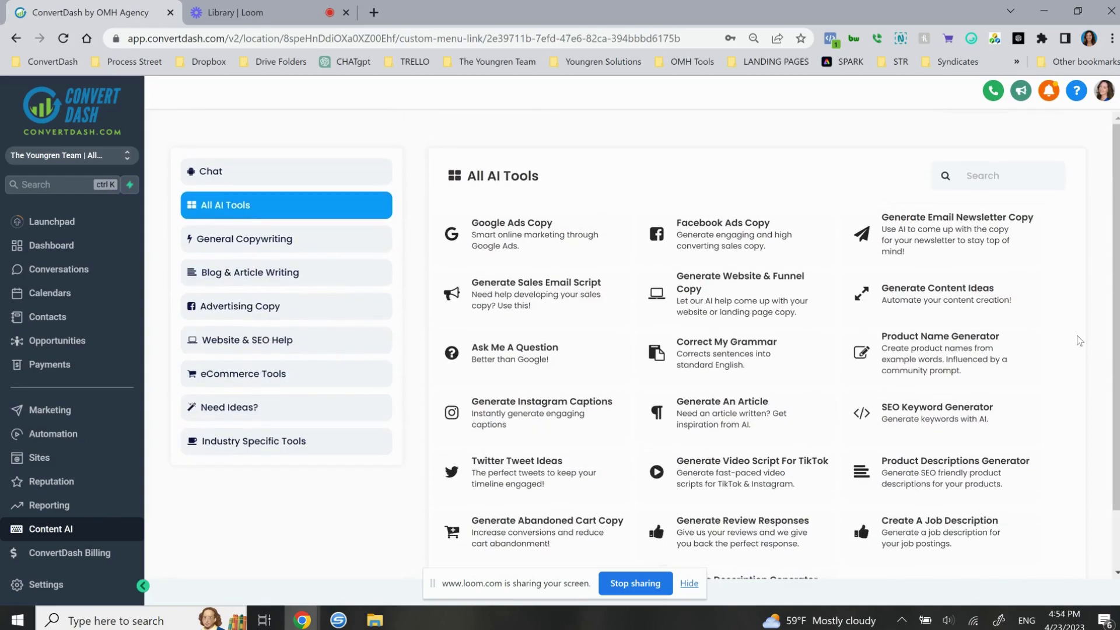